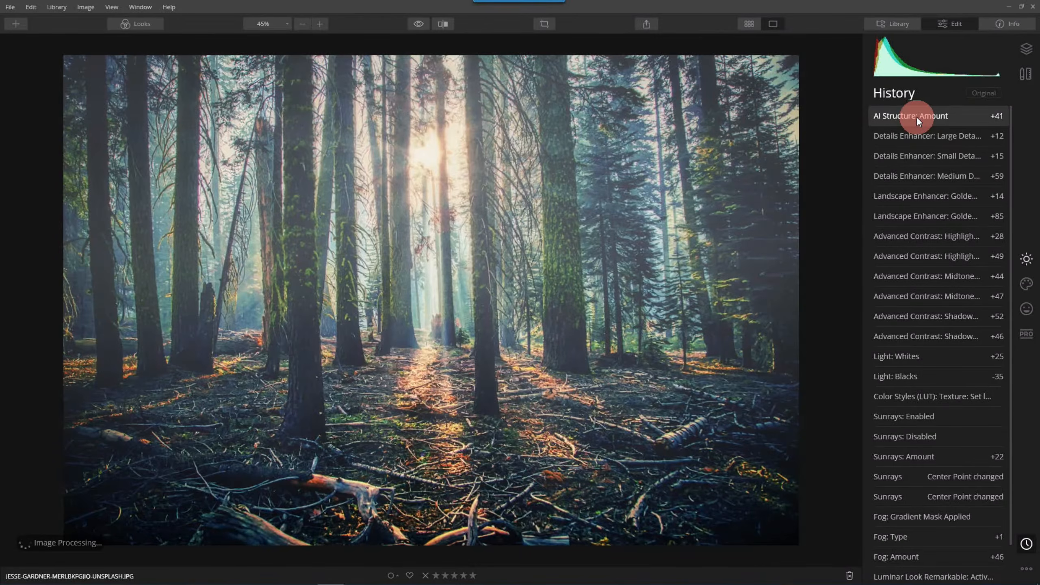
# Step back through the edit history, past the contrast, sunrays and fog edits, to the original image
pyautogui.click(925, 139)
pyautogui.click(925, 295)
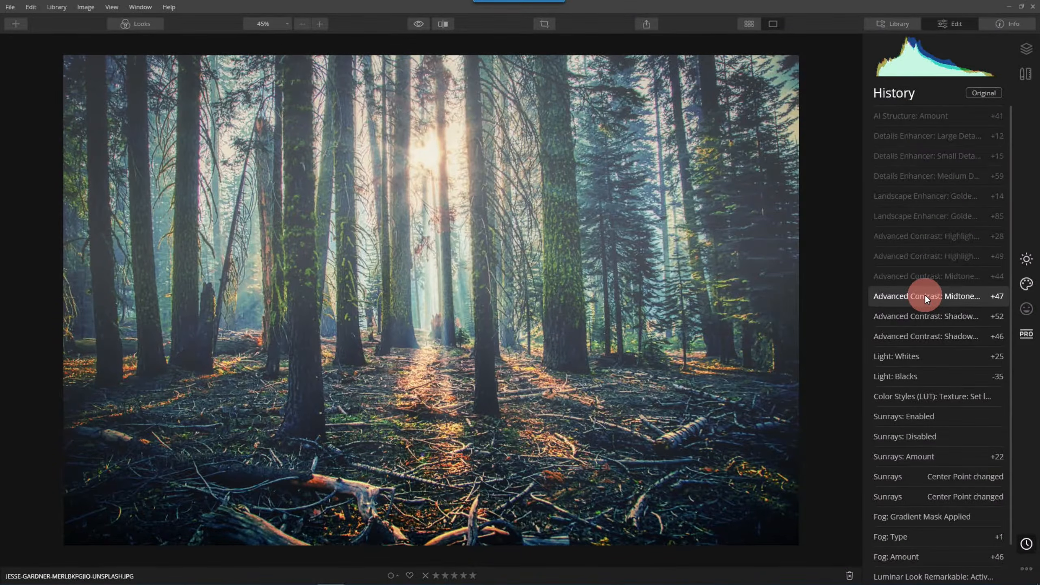
pyautogui.click(912, 449)
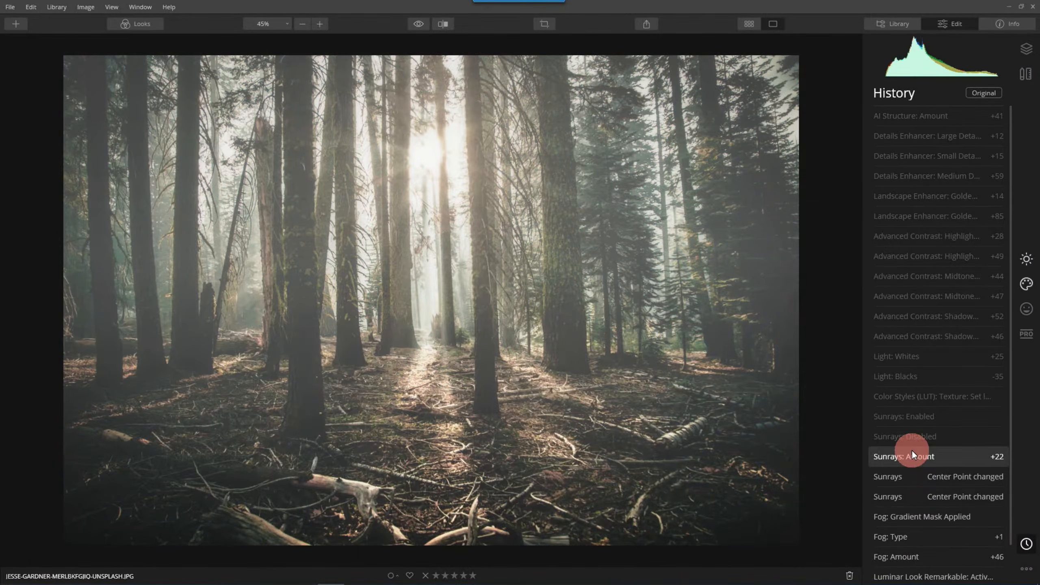
pyautogui.click(916, 533)
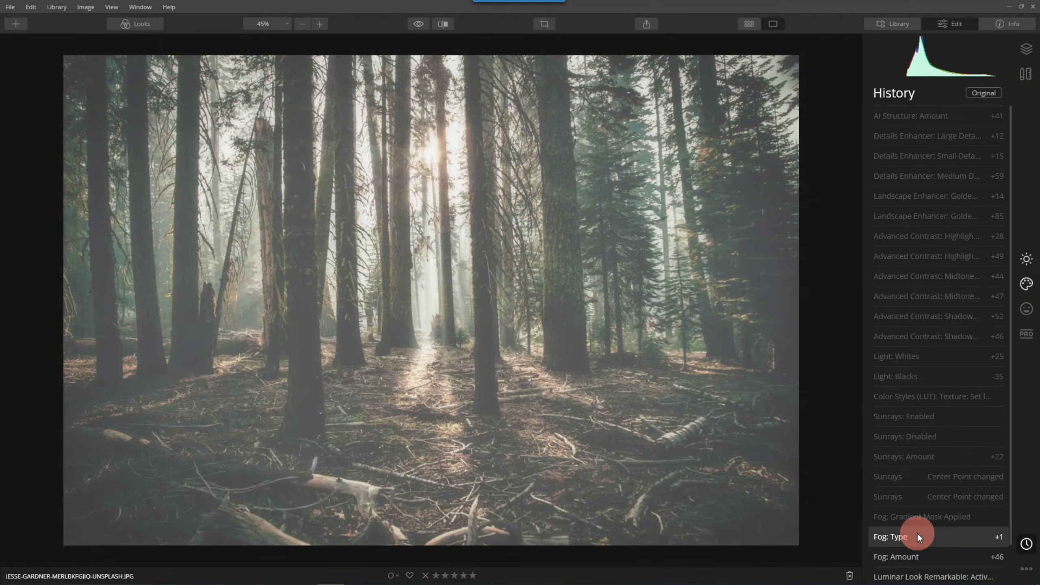
pyautogui.scroll(-2, 914, 533)
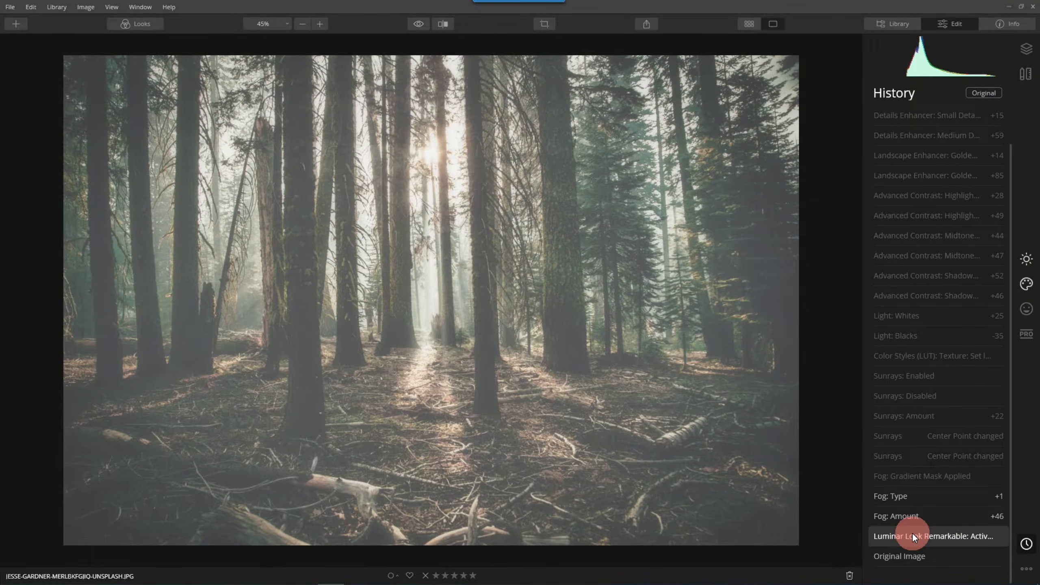
pyautogui.click(921, 556)
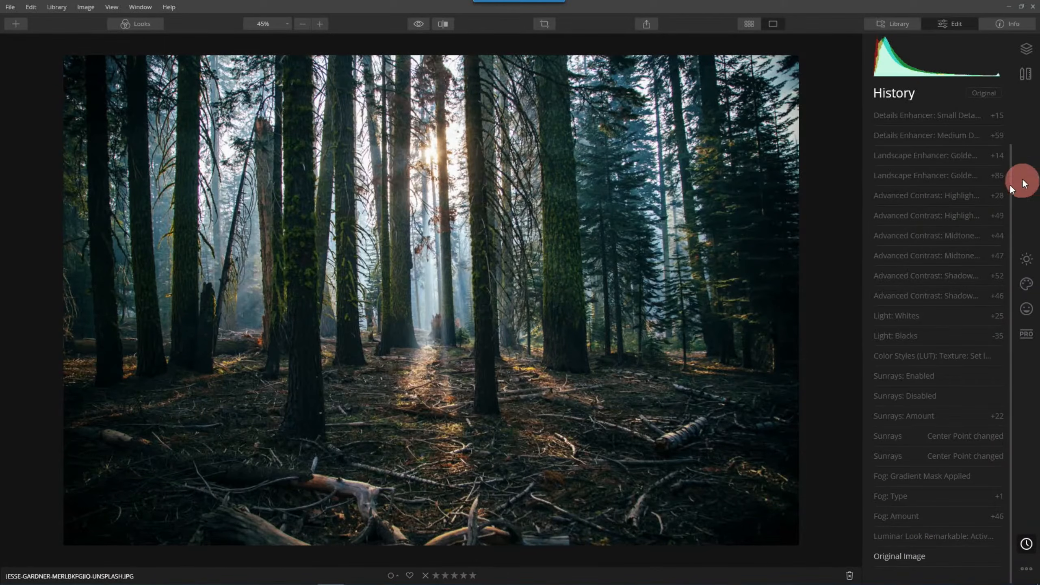
# Try the Film Noir look from the Dramatic collection, but apply the Remarkable look to the forest photo instead
pyautogui.click(1027, 259)
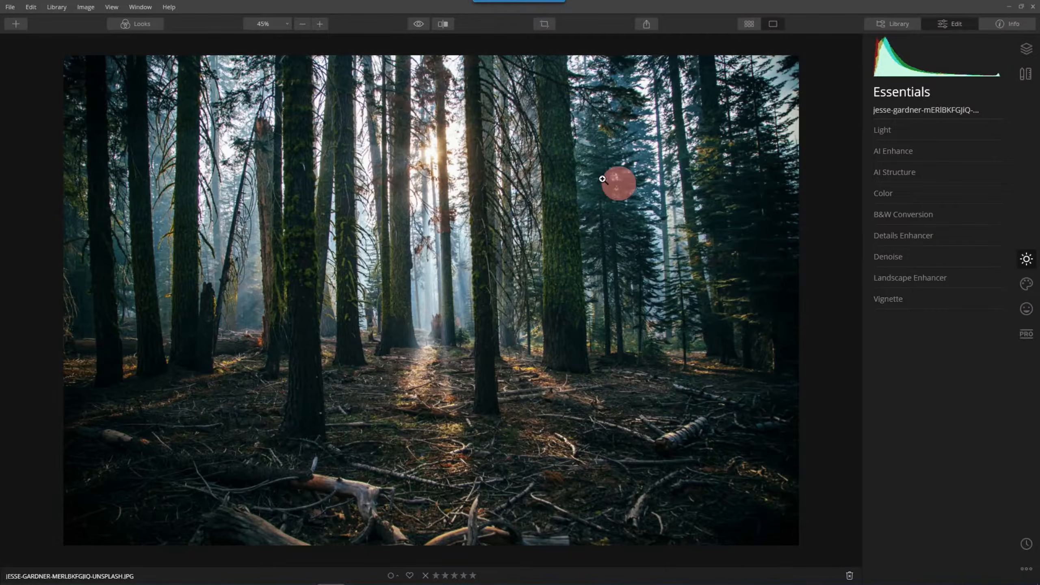
pyautogui.click(149, 23)
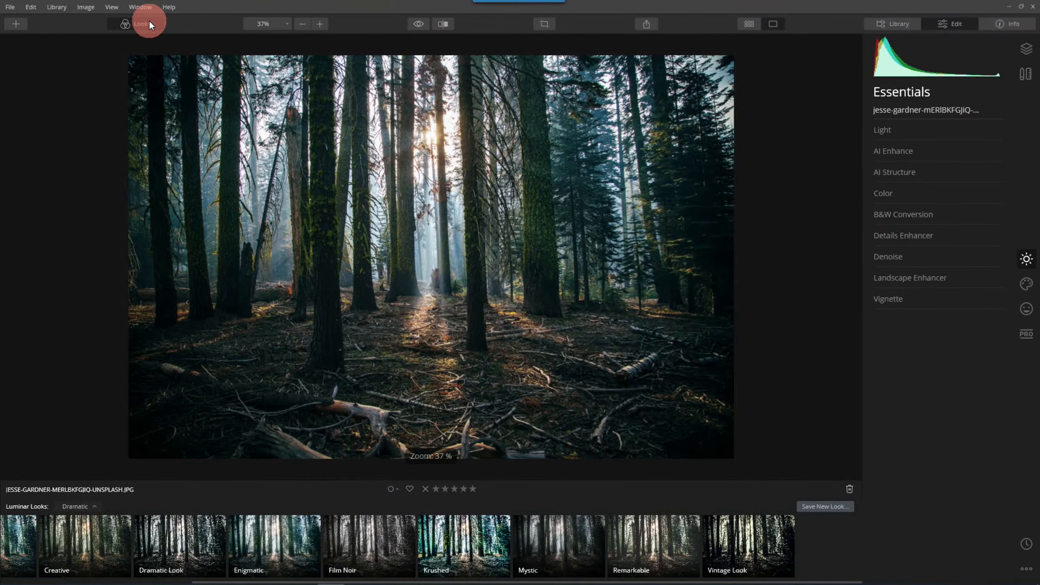
pyautogui.click(62, 431)
pyautogui.click(76, 507)
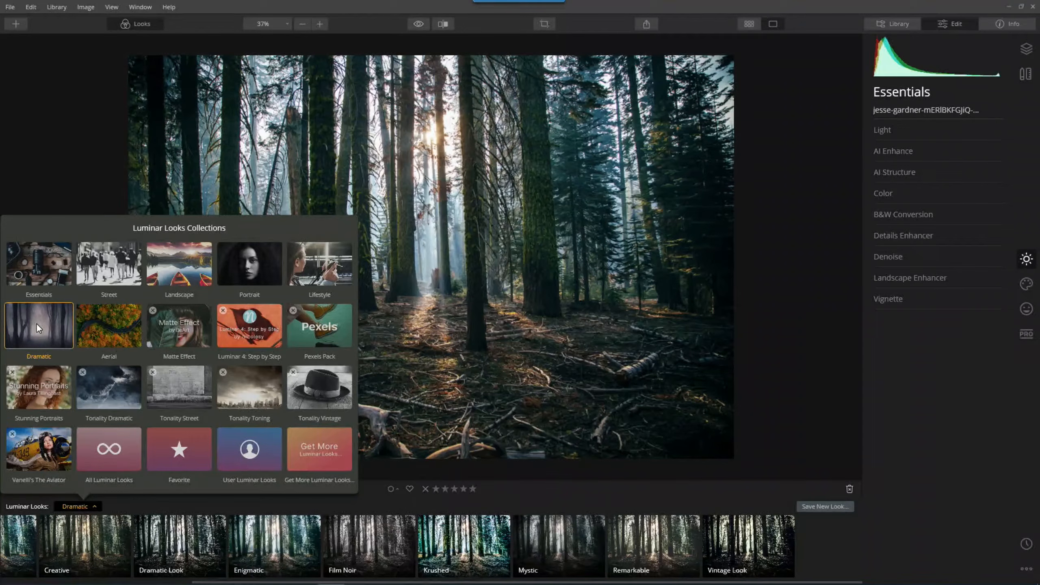
pyautogui.click(374, 563)
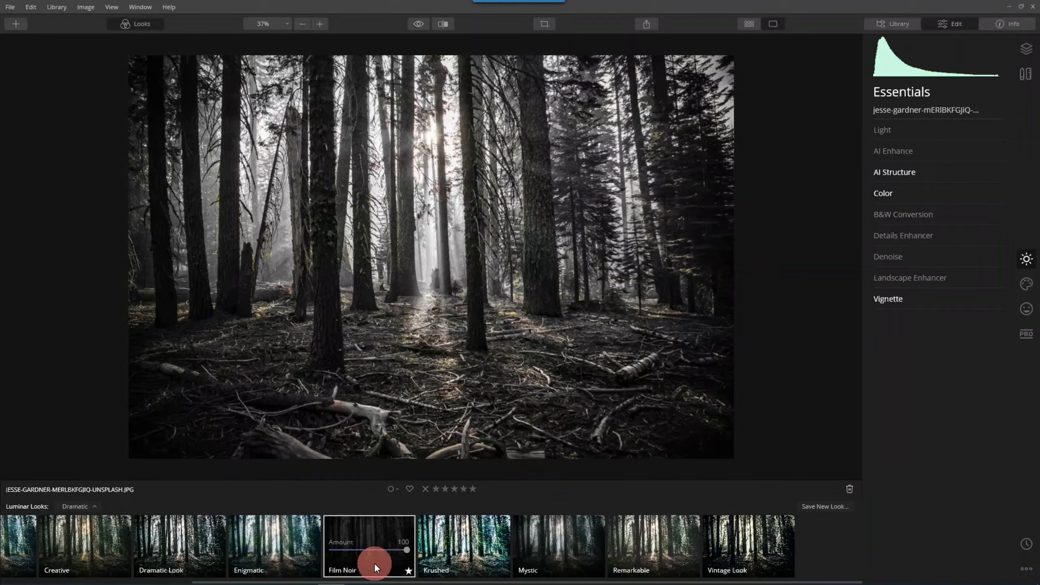
pyautogui.click(657, 534)
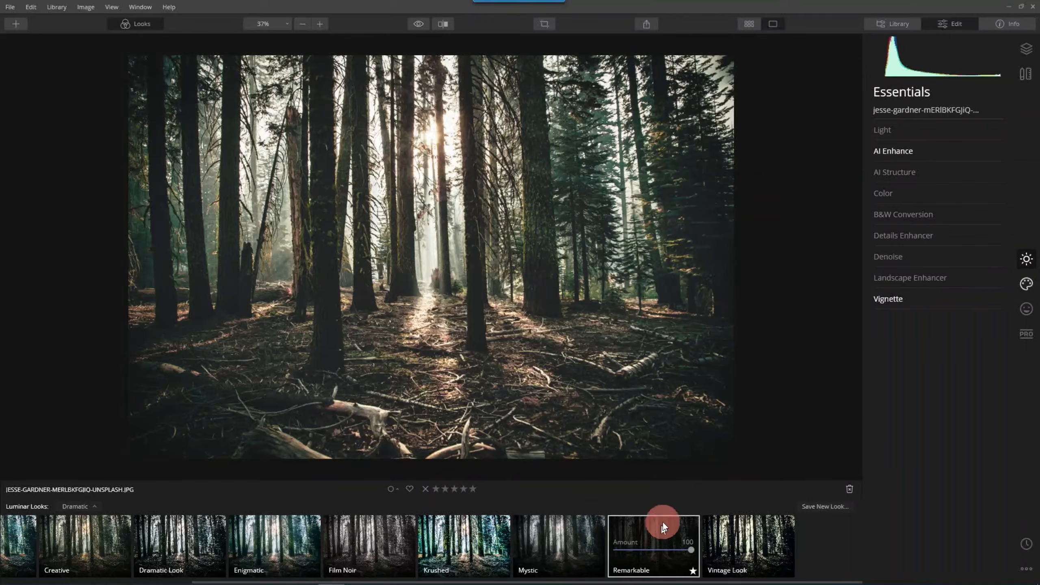
pyautogui.click(137, 23)
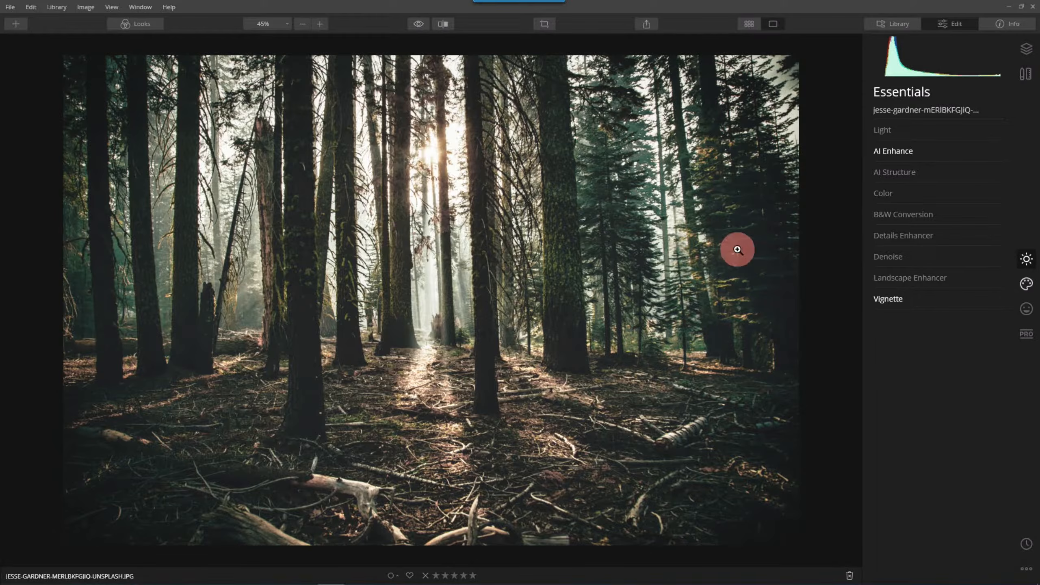
# Add creative fog to the photo with an amount of 39 and the type set to Dark Fog
pyautogui.click(1027, 310)
pyautogui.click(1026, 284)
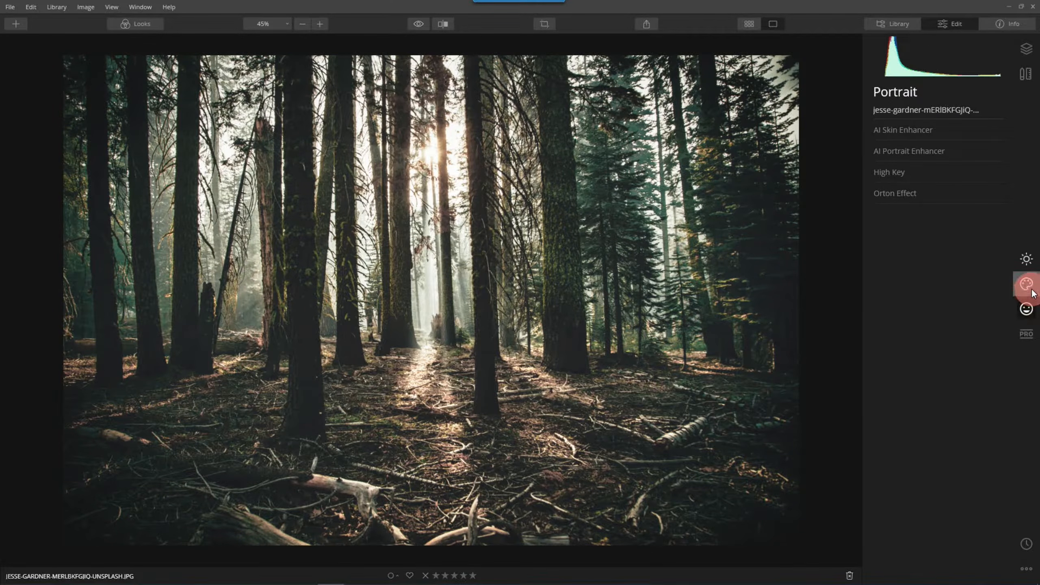
pyautogui.click(884, 236)
pyautogui.click(883, 237)
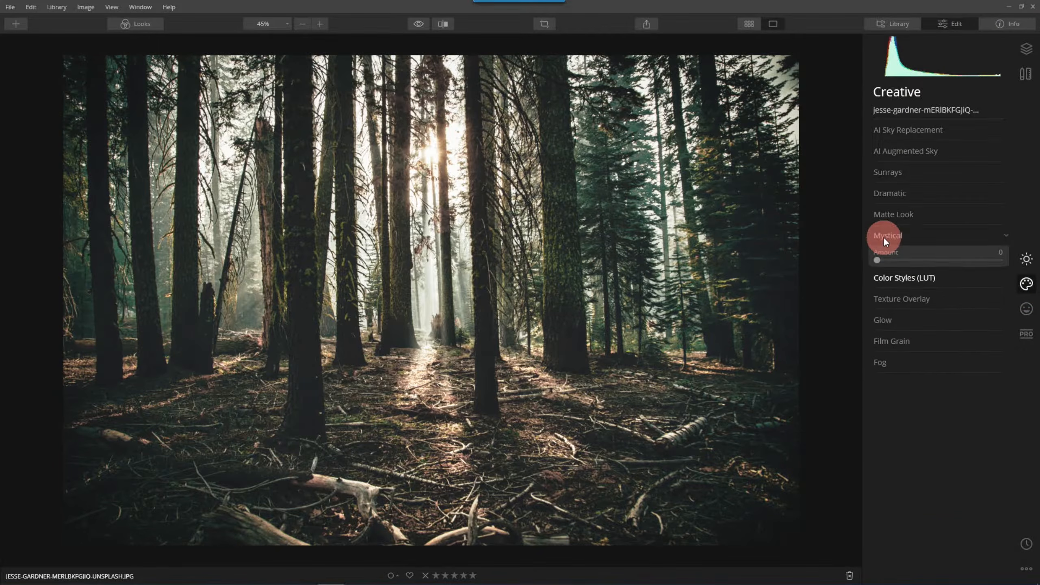
pyautogui.click(886, 343)
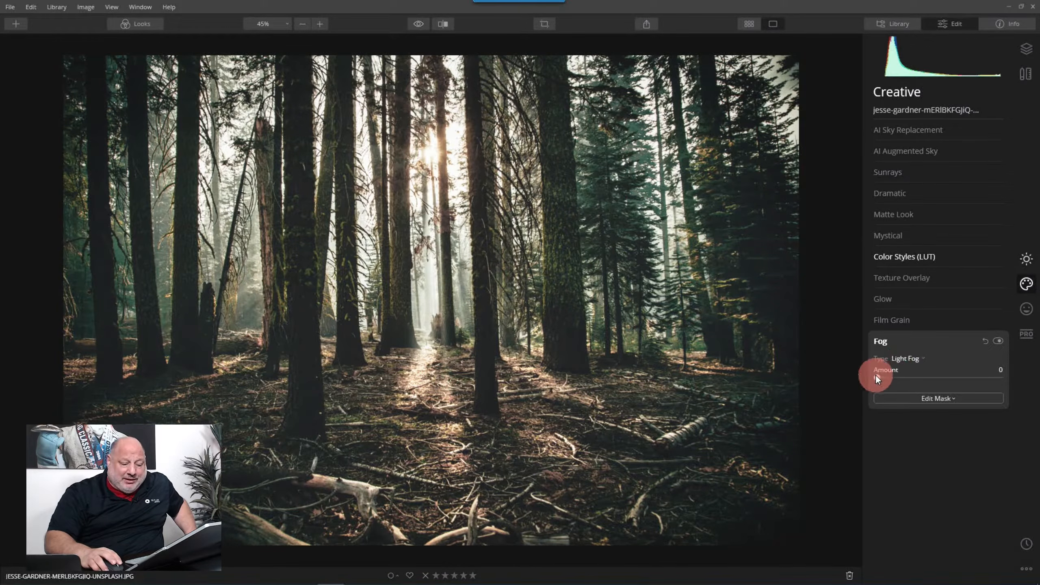
pyautogui.moveTo(878, 377); pyautogui.dragTo(925, 378)
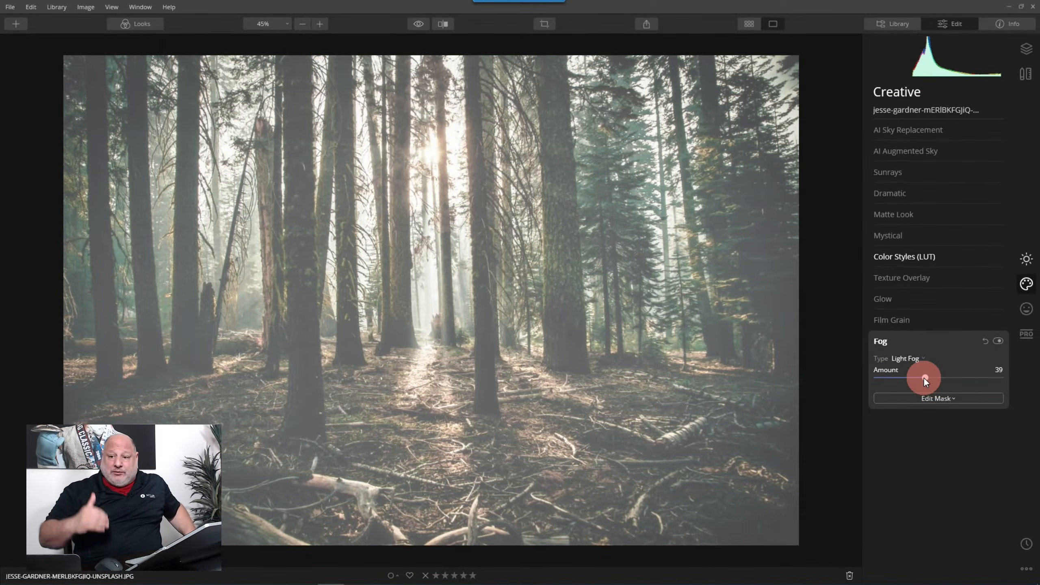
pyautogui.click(913, 358)
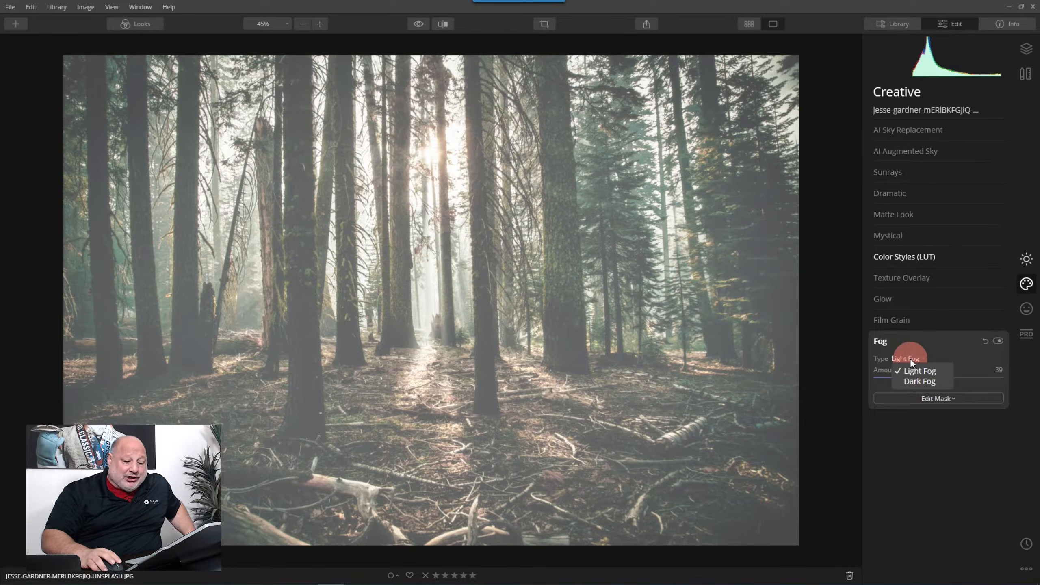
pyautogui.click(913, 382)
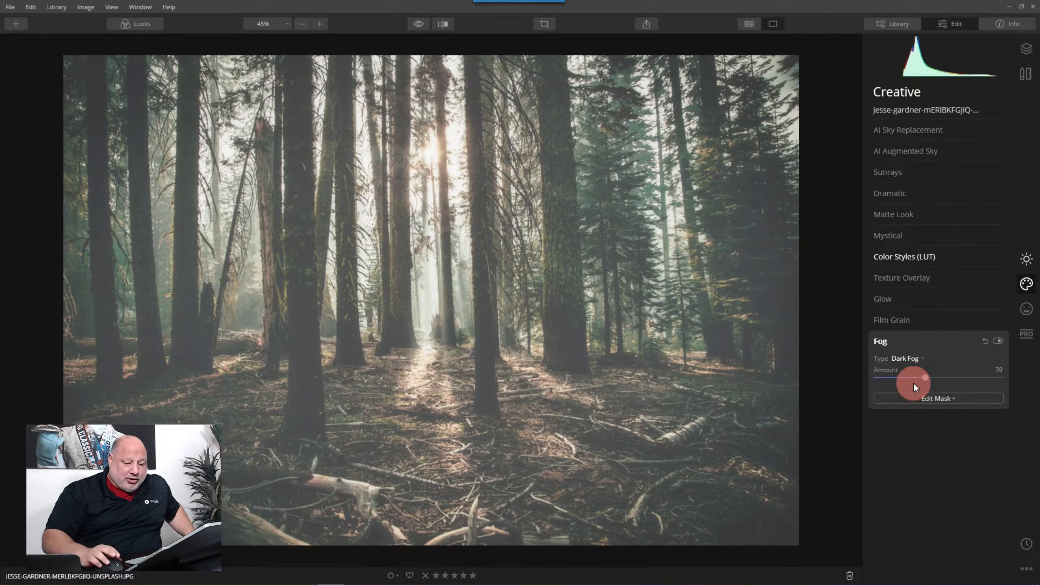
# Add a gradient mask to the fog, drawn straight down from the middle of the trees to the photo's bottom edge
pyautogui.click(948, 399)
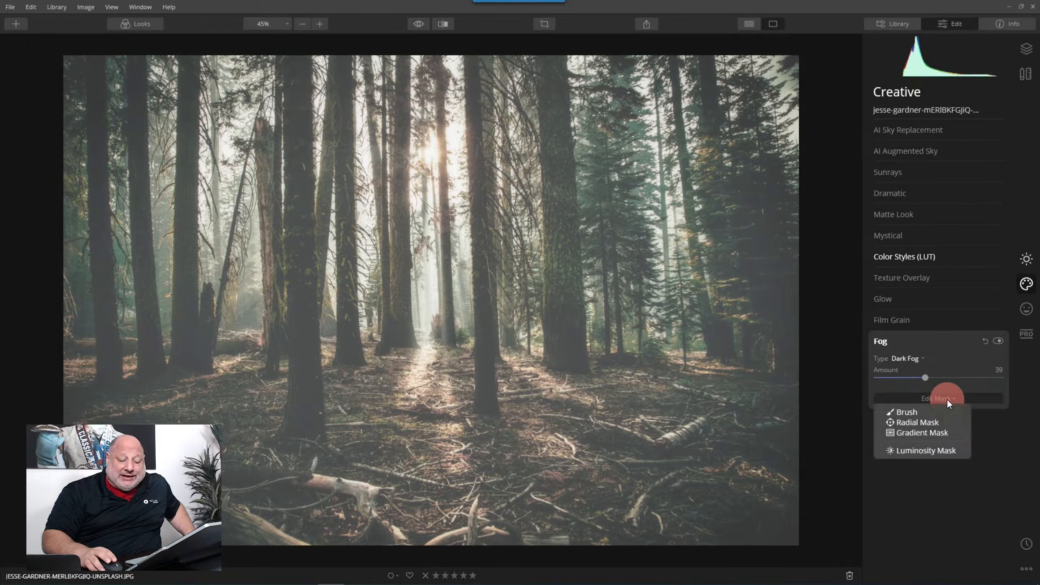
pyautogui.click(930, 432)
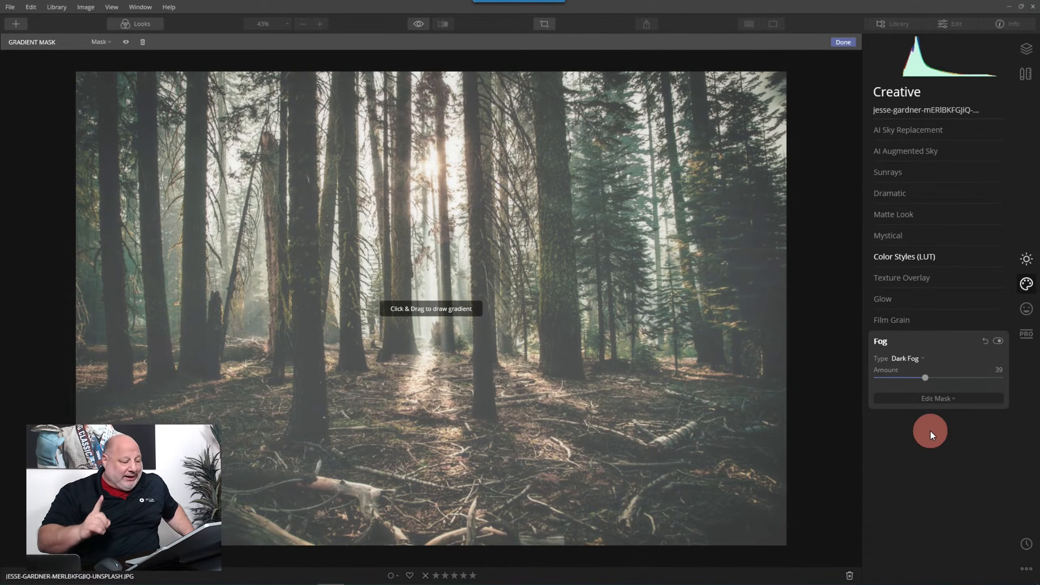
pyautogui.click(406, 225)
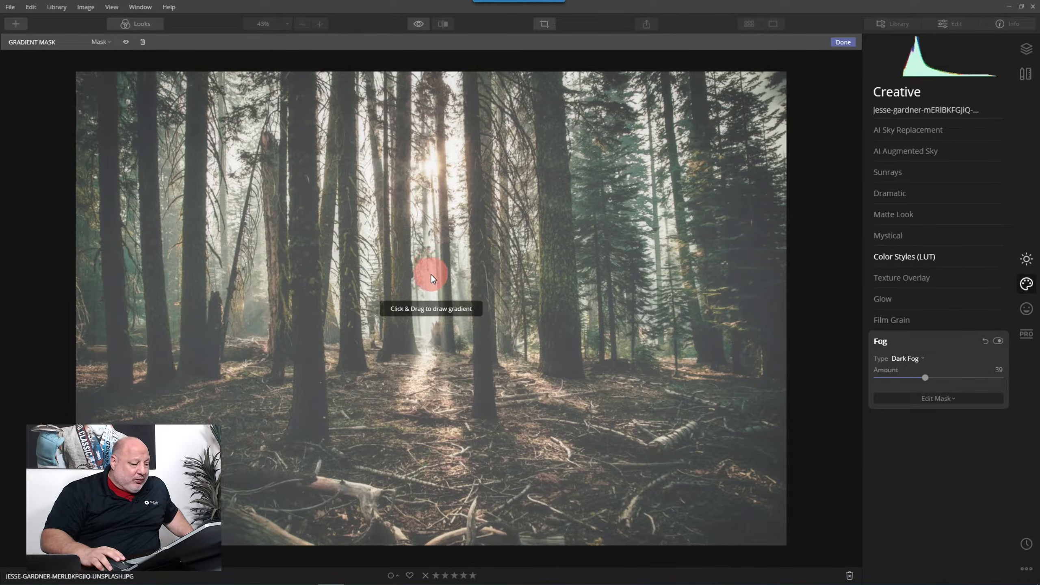
pyautogui.moveTo(430, 279); pyautogui.dragTo(430, 550)
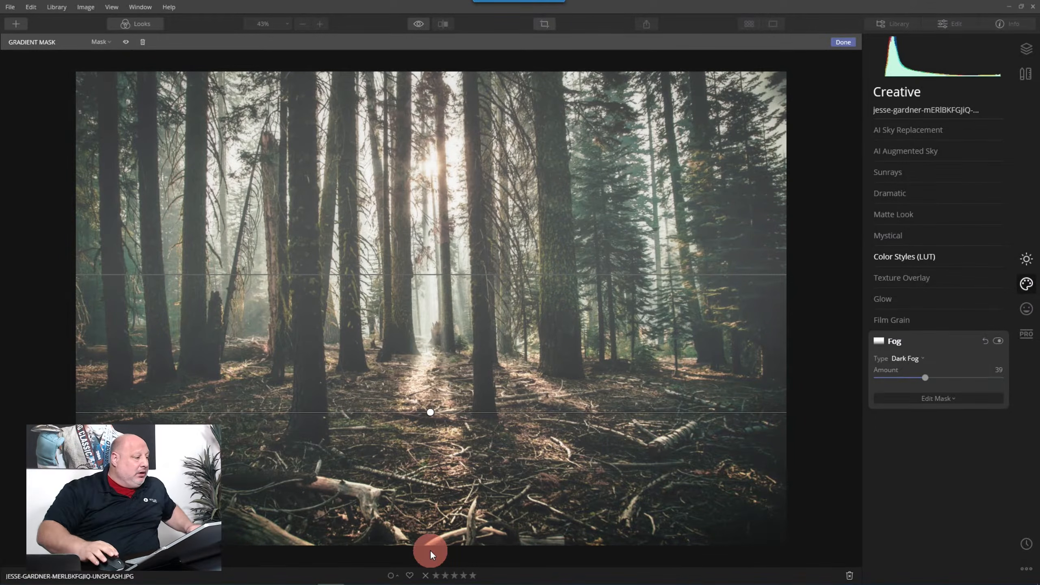
# Delete the fog's gradient and draw one upward from mid-photo to just above the photo's top edge
pyautogui.click(143, 41)
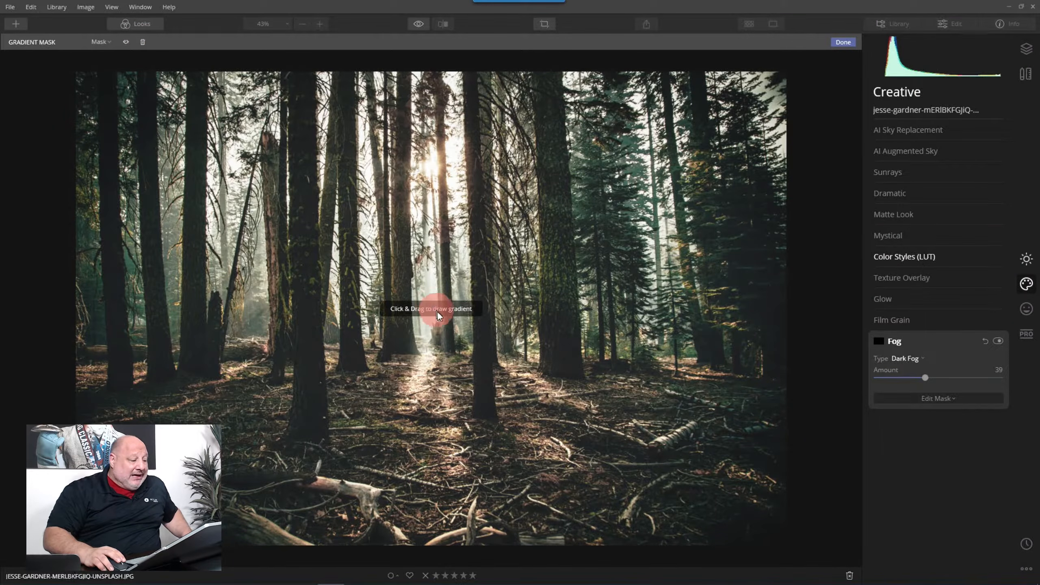
pyautogui.moveTo(438, 329); pyautogui.dragTo(436, 58)
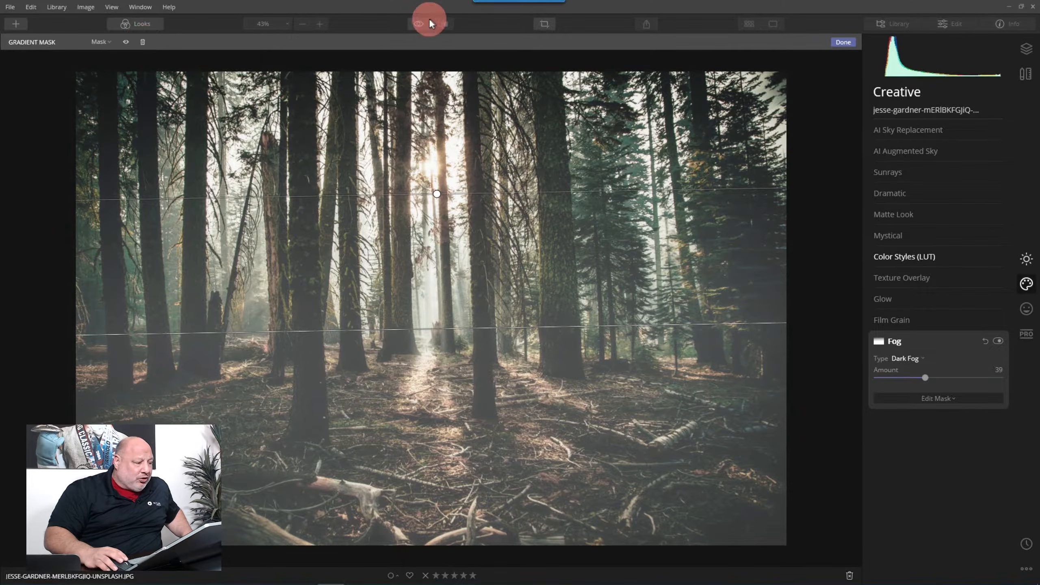
pyautogui.click(418, 23)
pyautogui.click(418, 23)
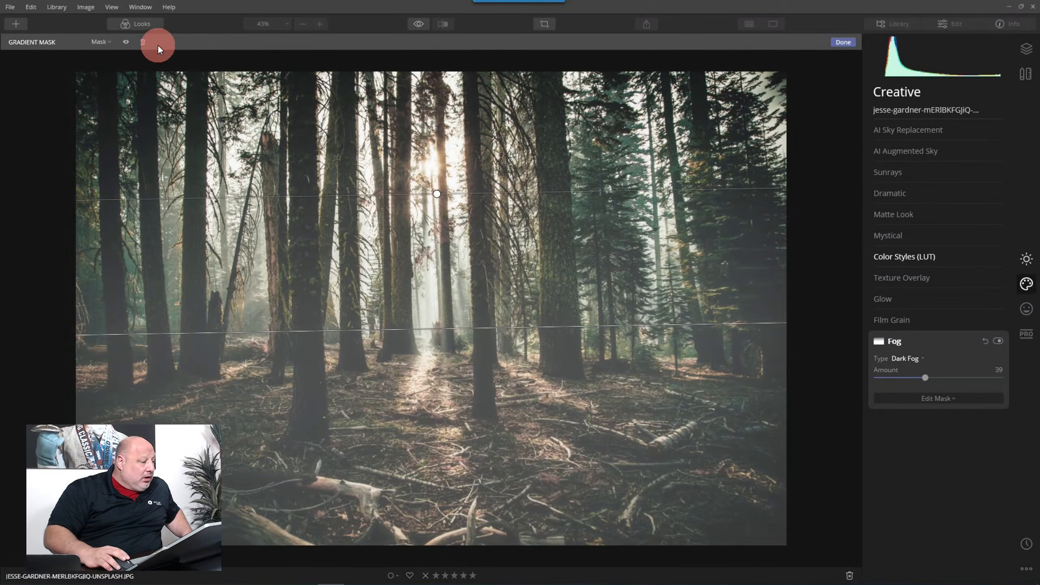
# Replace the upward fog gradient with one running down from mid-trees past the photo's bottom edge, and compare the fog off and on
pyautogui.click(143, 41)
pyautogui.moveTo(444, 259); pyautogui.dragTo(448, 561)
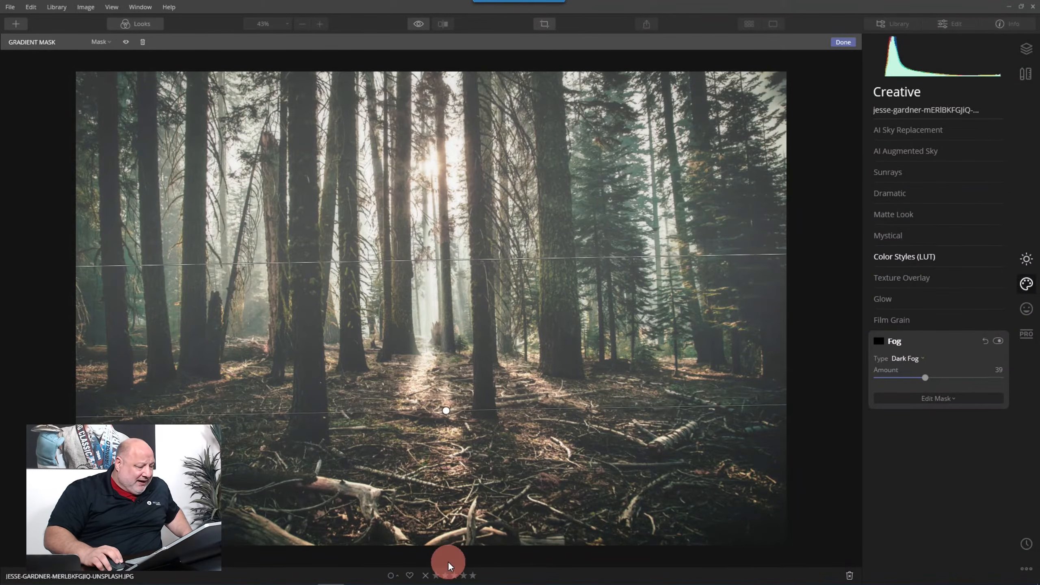
pyautogui.click(846, 43)
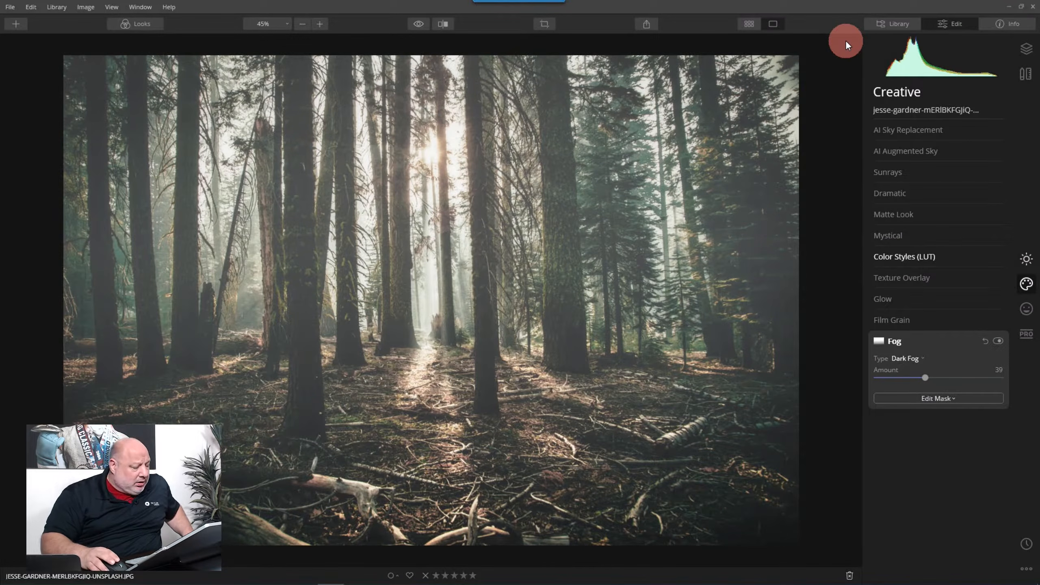
pyautogui.click(998, 340)
pyautogui.click(998, 340)
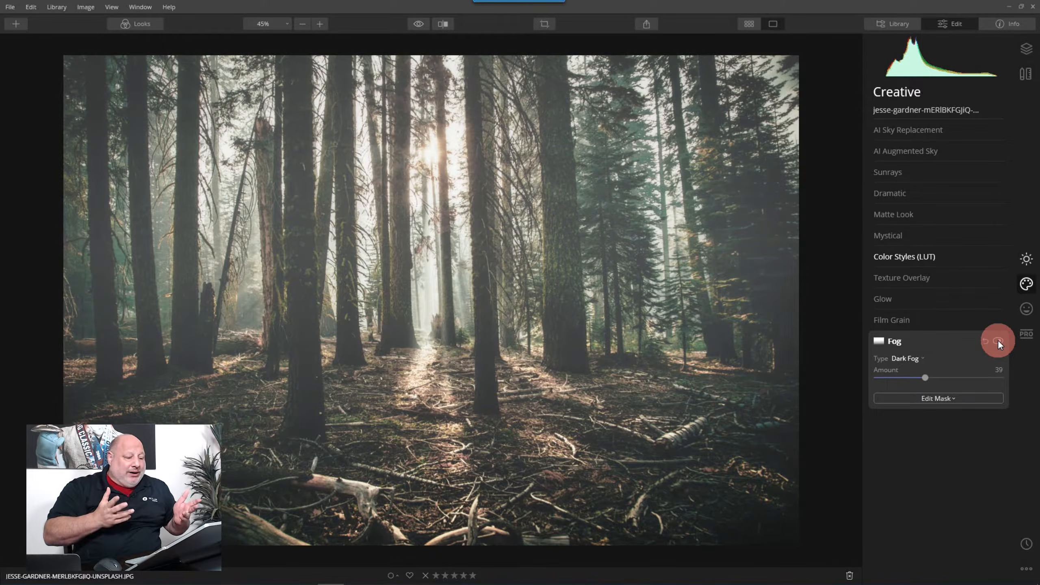
# Place the sunrays' center on the bright sun between the central trees and set the sunrays amount to 30
pyautogui.click(893, 171)
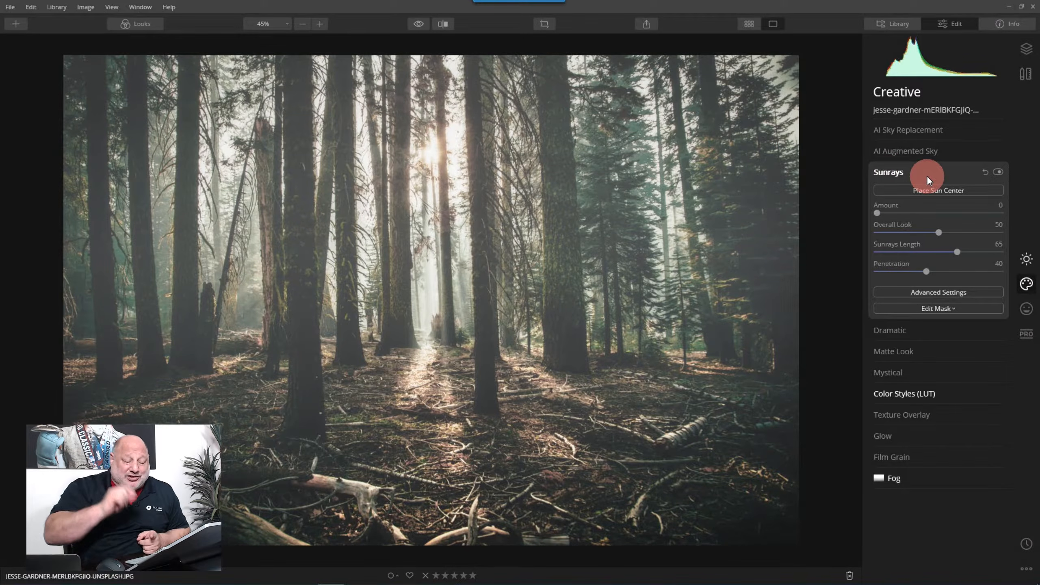
pyautogui.click(944, 189)
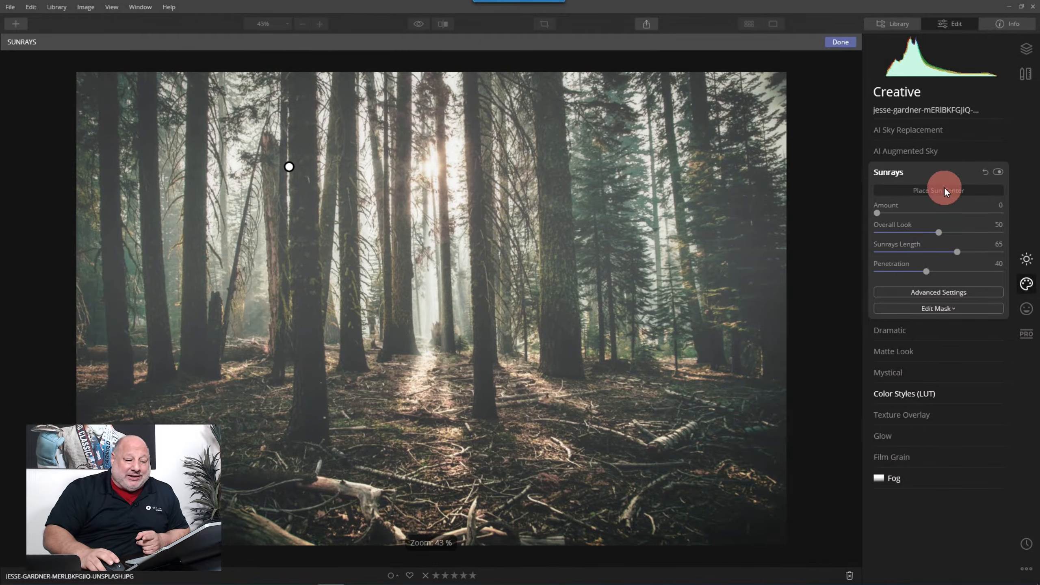
pyautogui.moveTo(290, 167); pyautogui.dragTo(434, 165)
pyautogui.moveTo(877, 213); pyautogui.dragTo(913, 222)
pyautogui.click(985, 261)
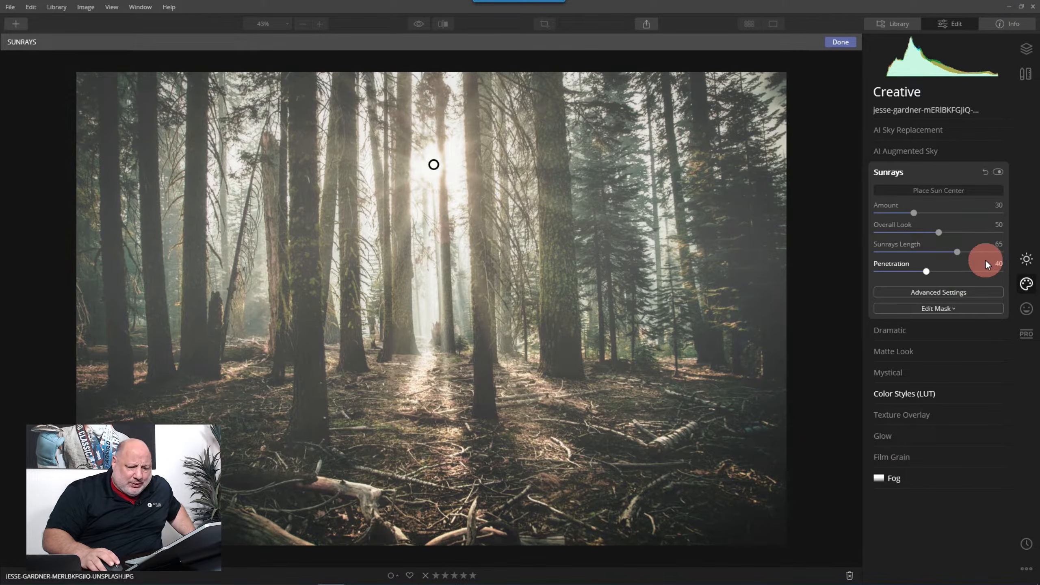
# Refine the advanced sunrays settings: Sun Radius 17, Sun Glow Amount 37, Sun Warmth 59 and Sunrays Warmth 47
pyautogui.click(934, 294)
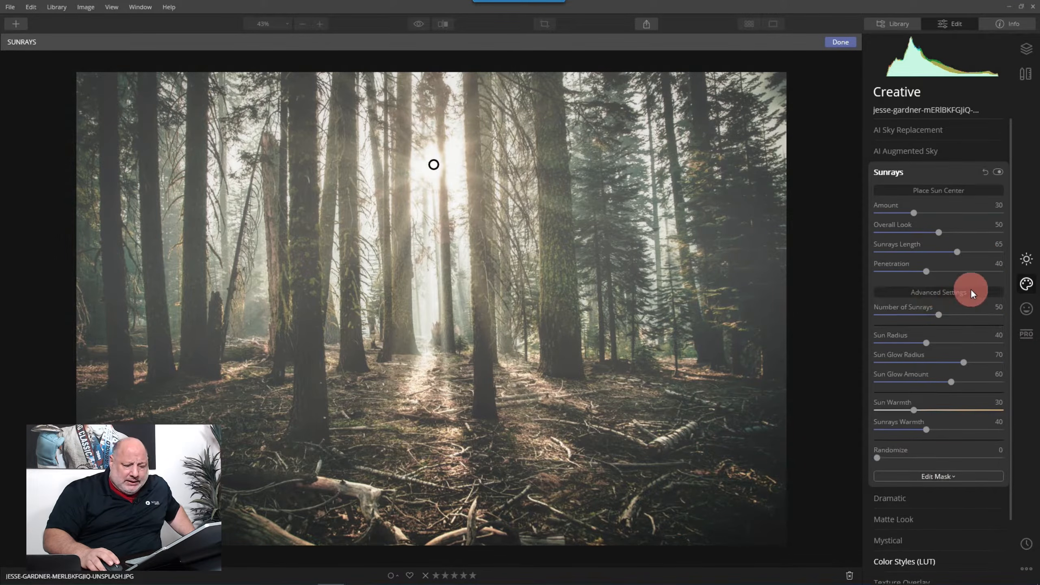
pyautogui.moveTo(927, 343); pyautogui.dragTo(897, 340)
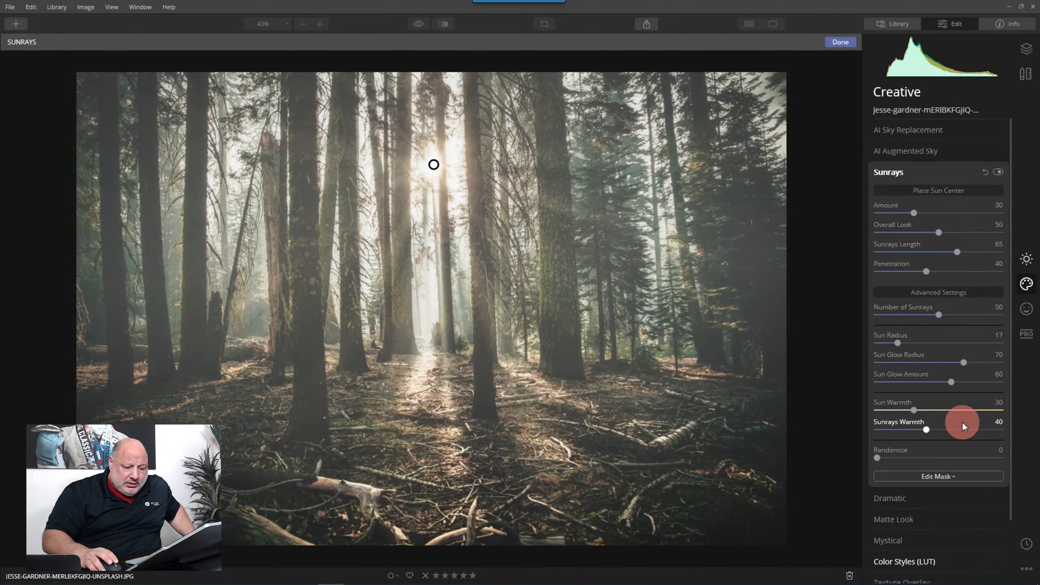
pyautogui.moveTo(957, 388); pyautogui.dragTo(920, 392)
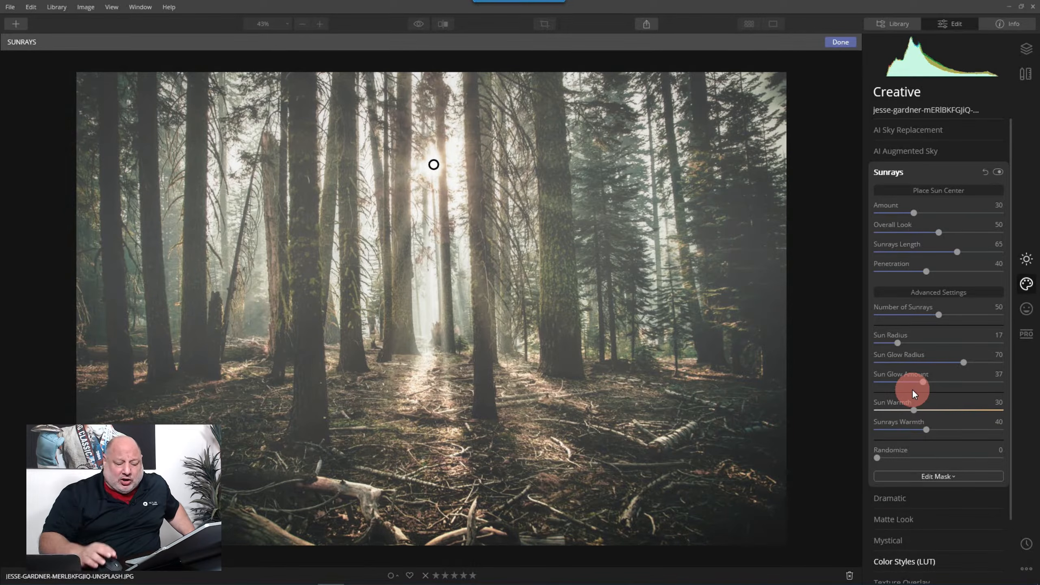
pyautogui.moveTo(915, 413); pyautogui.dragTo(949, 410)
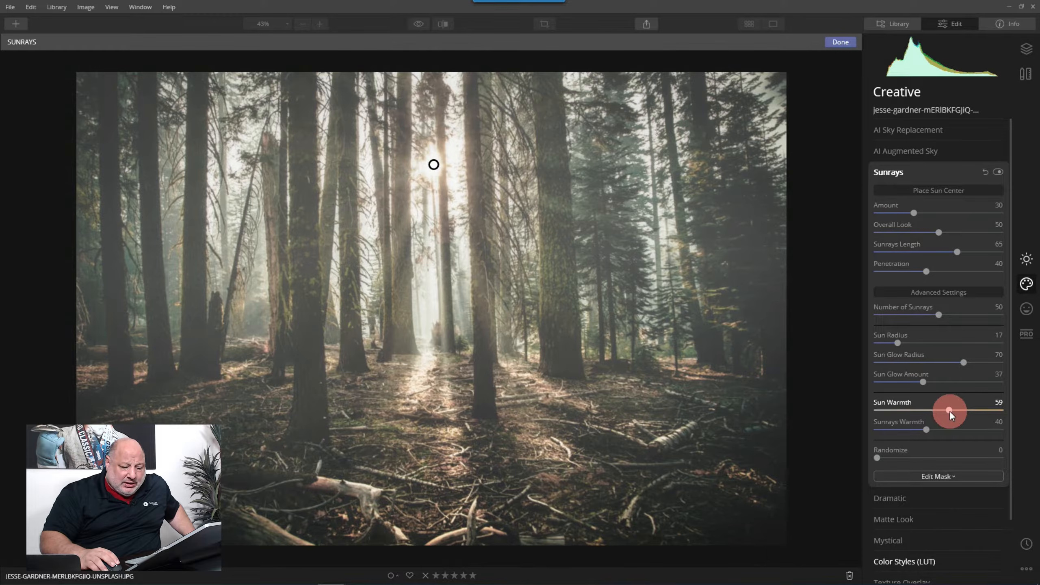
pyautogui.click(927, 431)
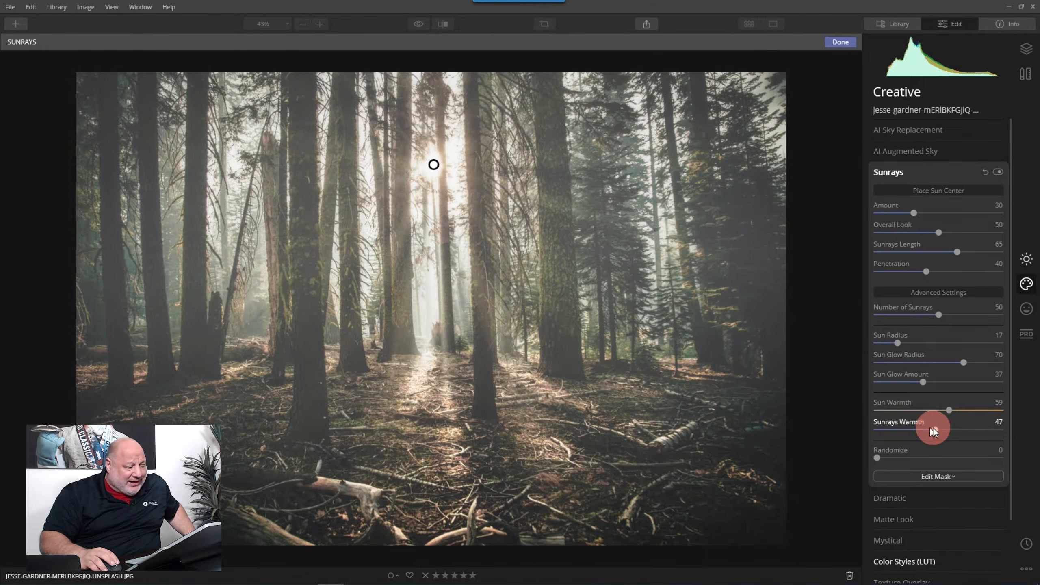
# Warm the sunrays further with Sun Warmth 63 and Sunrays Warmth 75, and close the Sunrays settings
pyautogui.moveTo(950, 410); pyautogui.dragTo(955, 412)
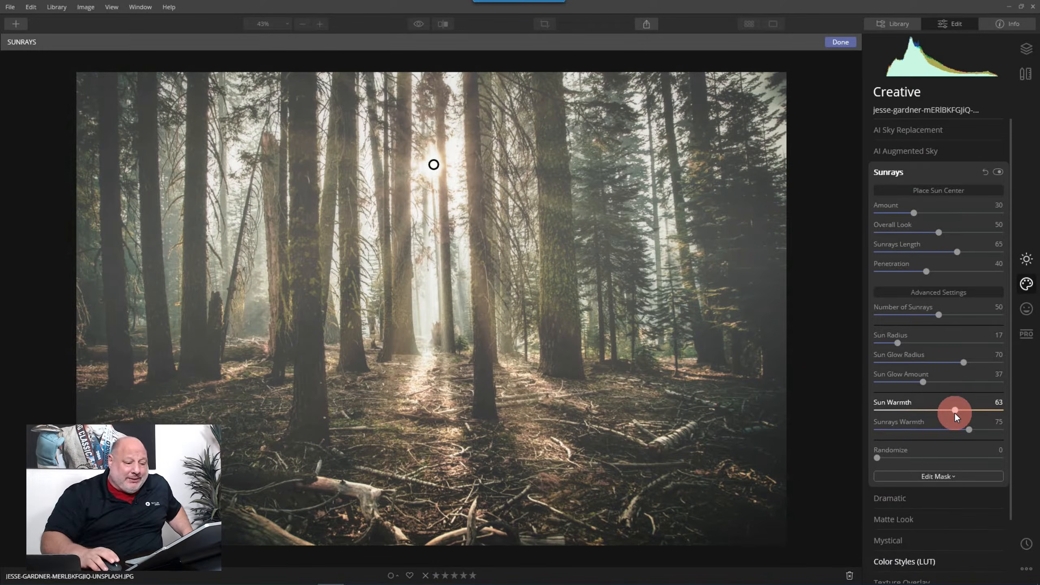
pyautogui.click(899, 171)
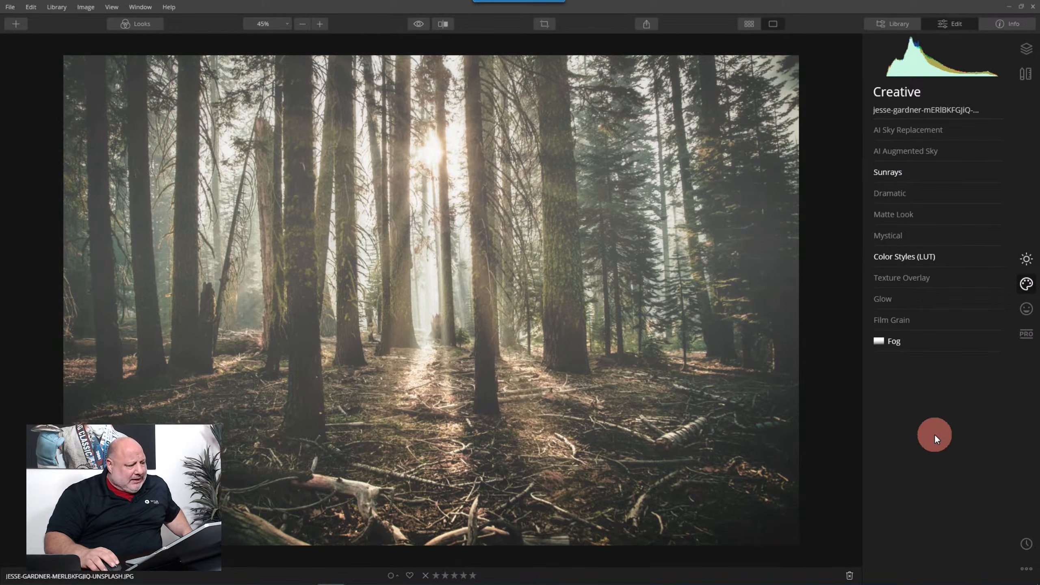
# Apply Advanced Contrast with Shadows Contrast 51, Shadows Balance 47, Midtones Contrast 71 and Midtones Balance 11
pyautogui.click(1027, 334)
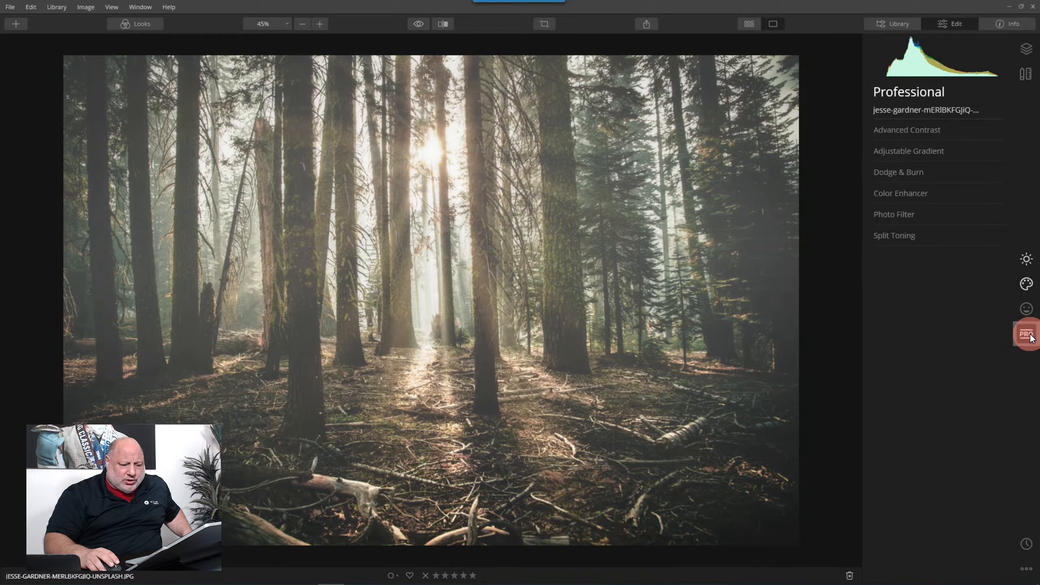
pyautogui.click(941, 130)
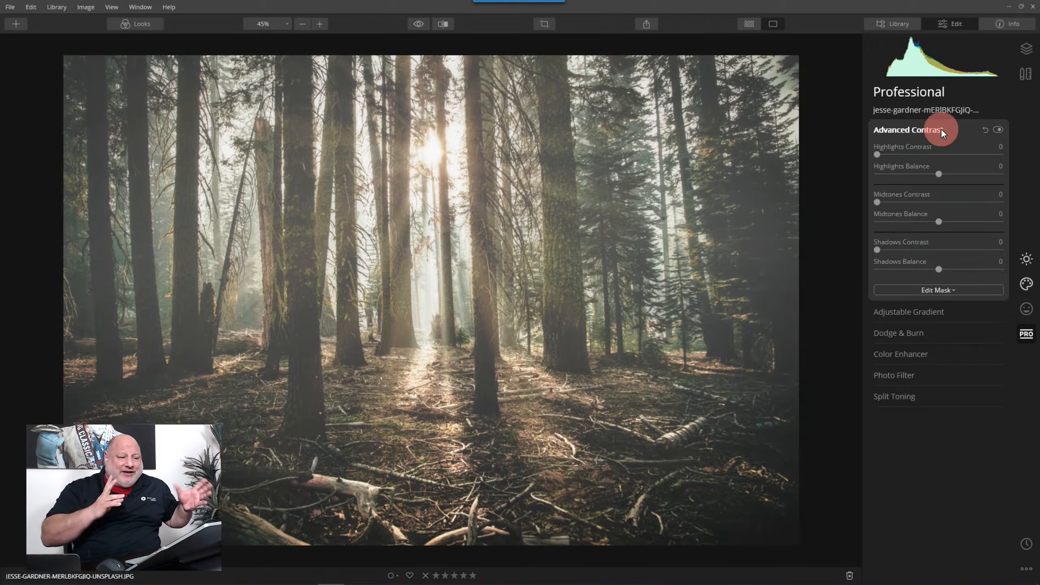
pyautogui.moveTo(876, 245); pyautogui.dragTo(939, 244)
pyautogui.moveTo(881, 204); pyautogui.dragTo(924, 222)
pyautogui.moveTo(938, 222); pyautogui.dragTo(948, 225)
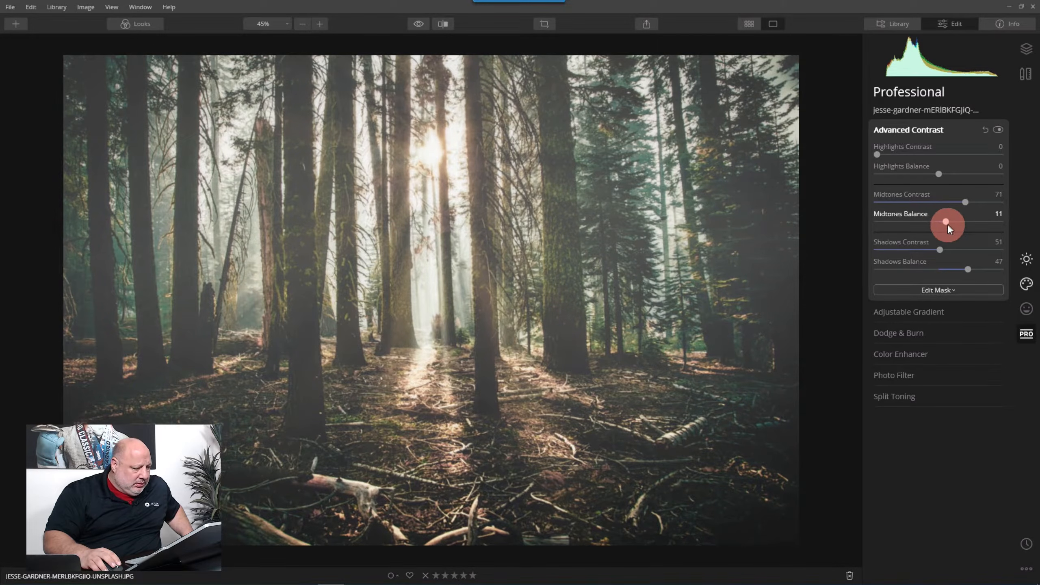
# Set Highlights Contrast to 30 and Highlights Balance to 40, and compare the photo with Advanced Contrast off and on
pyautogui.click(877, 155)
pyautogui.moveTo(878, 155); pyautogui.dragTo(964, 184)
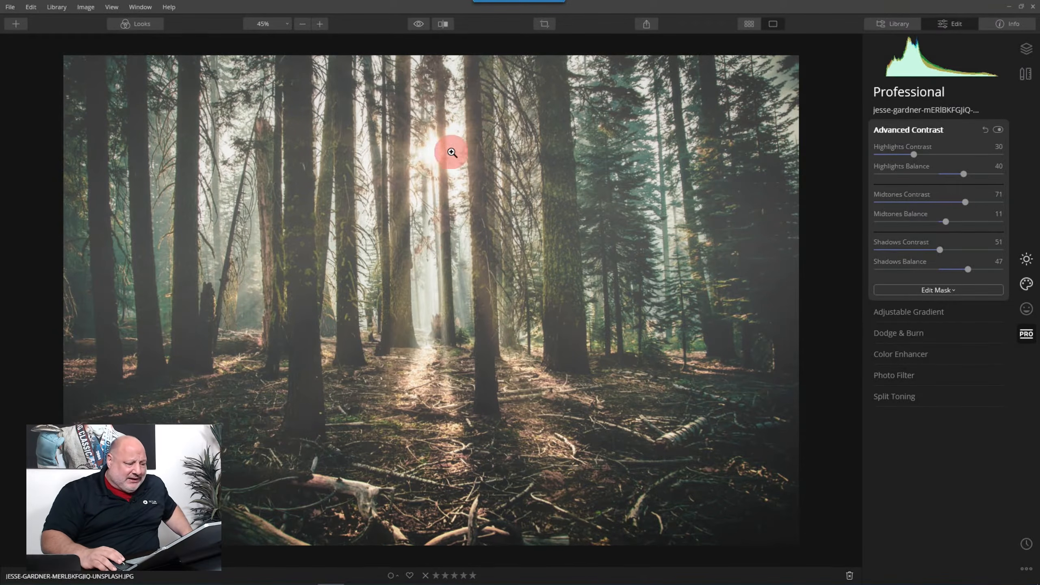
pyautogui.click(998, 130)
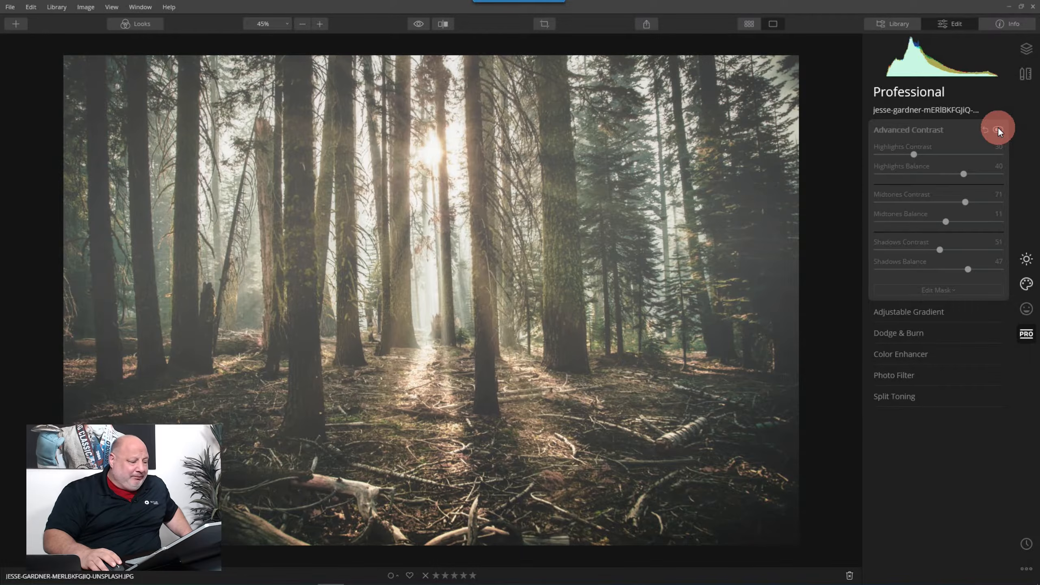
pyautogui.click(998, 130)
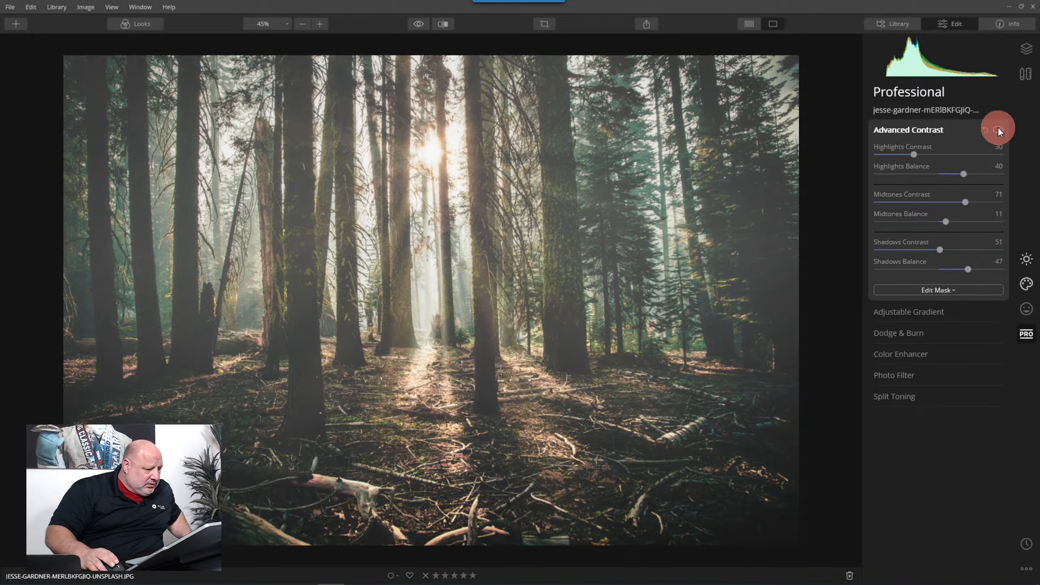
pyautogui.click(951, 131)
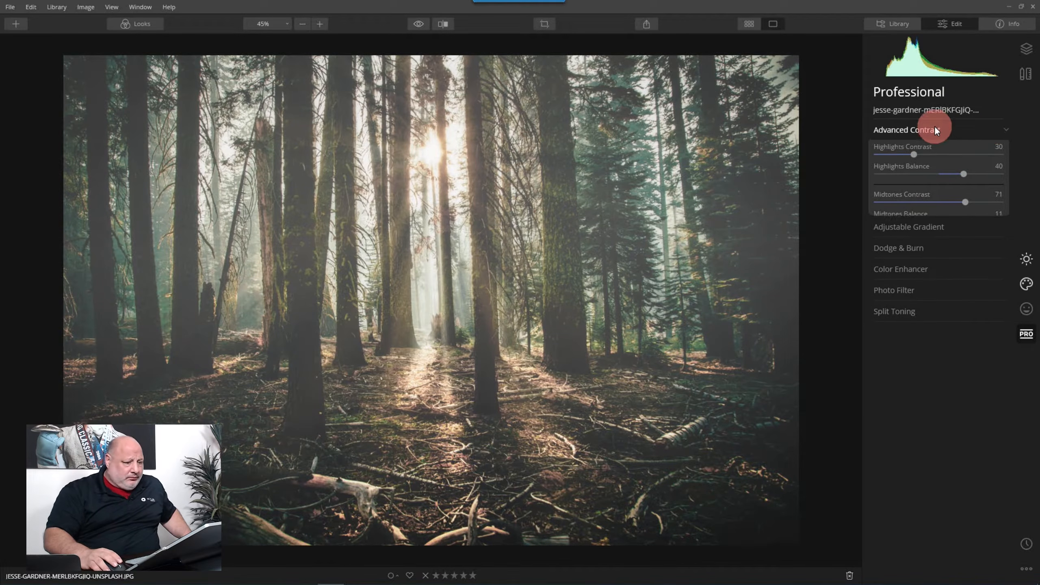
# Add a vignette with amount -67 and size 27, centering its subject between the central trees below the sun
pyautogui.scroll(-1, 587, 276)
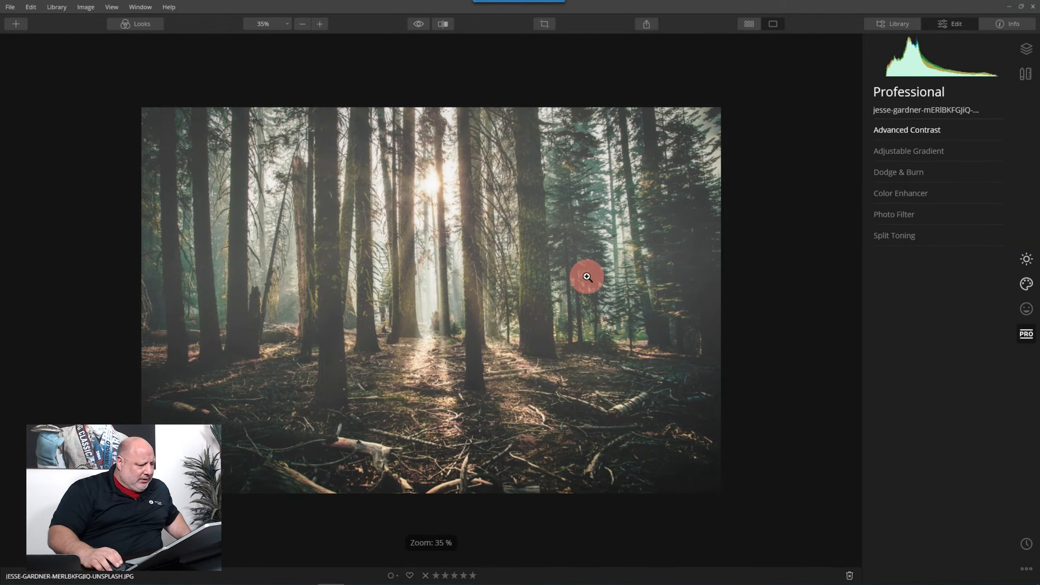
pyautogui.click(1027, 260)
pyautogui.click(910, 295)
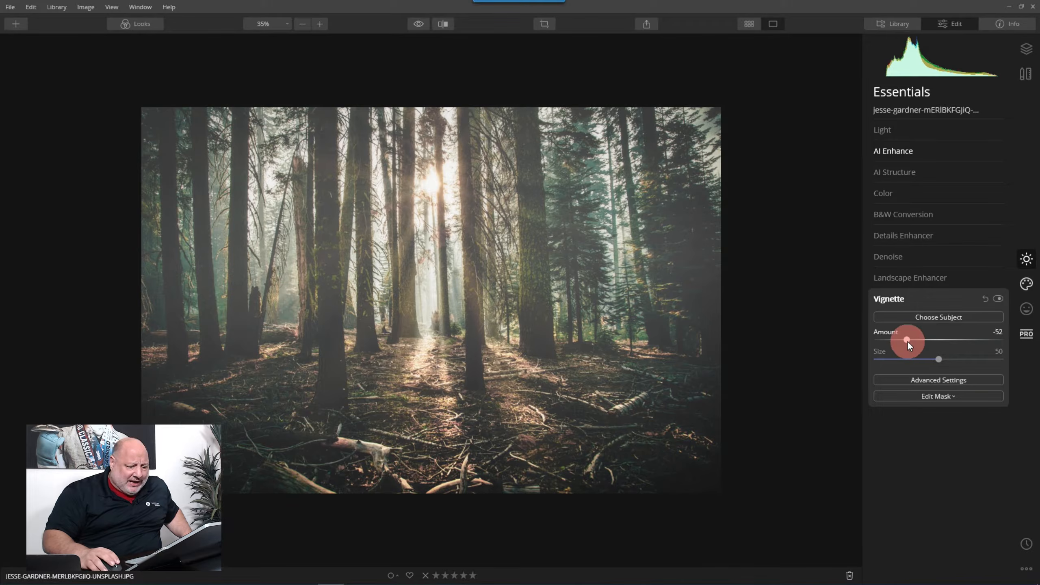
pyautogui.moveTo(907, 342)
pyautogui.mouseDown()
pyautogui.moveTo(887, 361)
pyautogui.moveTo(920, 361)
pyautogui.moveTo(910, 362)
pyautogui.mouseUp()
pyautogui.click(934, 317)
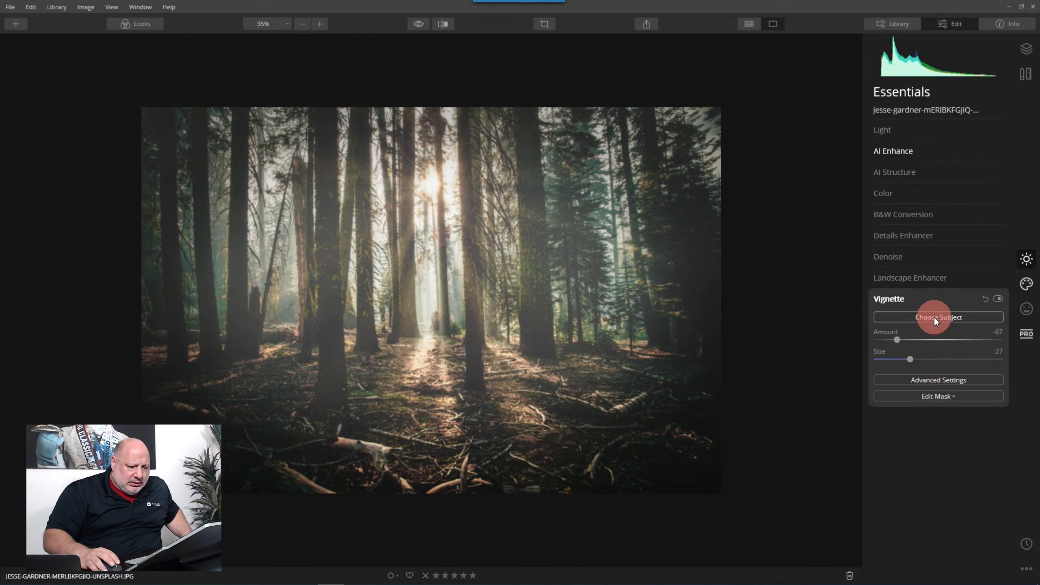
pyautogui.click(441, 285)
pyautogui.moveTo(441, 285); pyautogui.dragTo(442, 264)
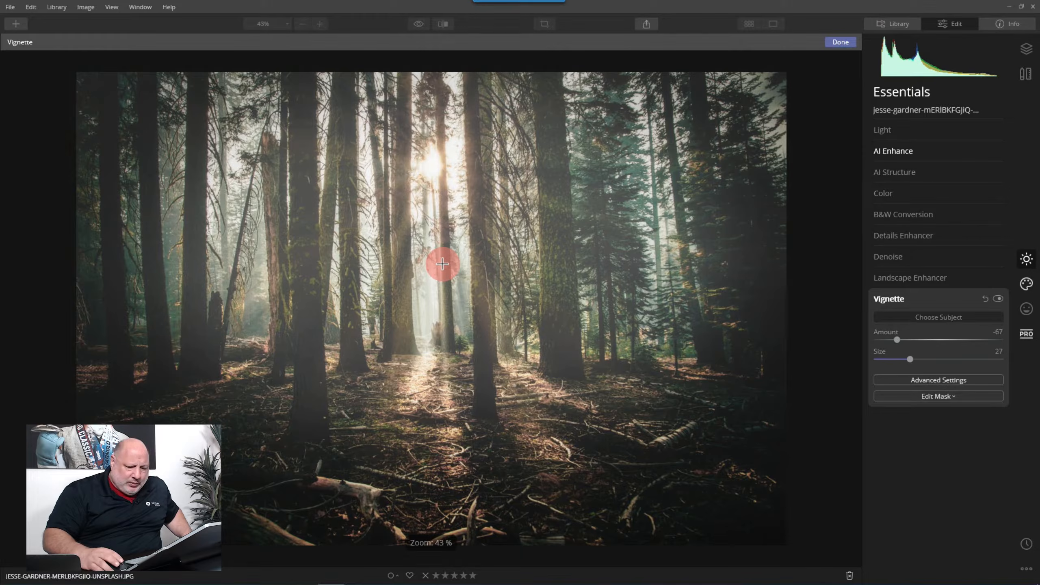
# Soften the vignette amount to -49 and set its advanced Inner Light to 11
pyautogui.click(895, 339)
pyautogui.moveTo(897, 337); pyautogui.dragTo(919, 341)
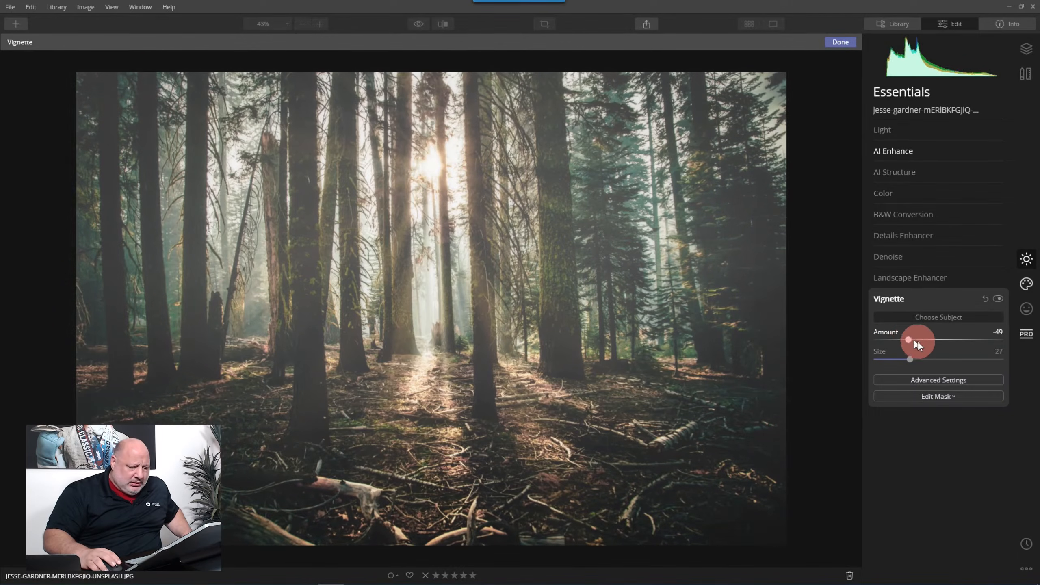
pyautogui.click(942, 380)
pyautogui.moveTo(878, 454); pyautogui.dragTo(891, 453)
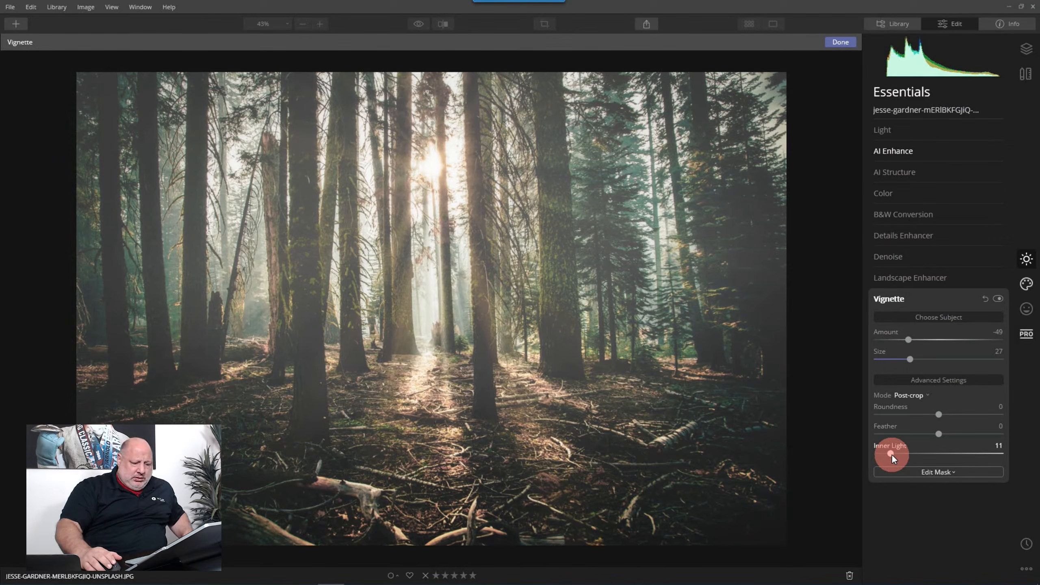
pyautogui.click(895, 298)
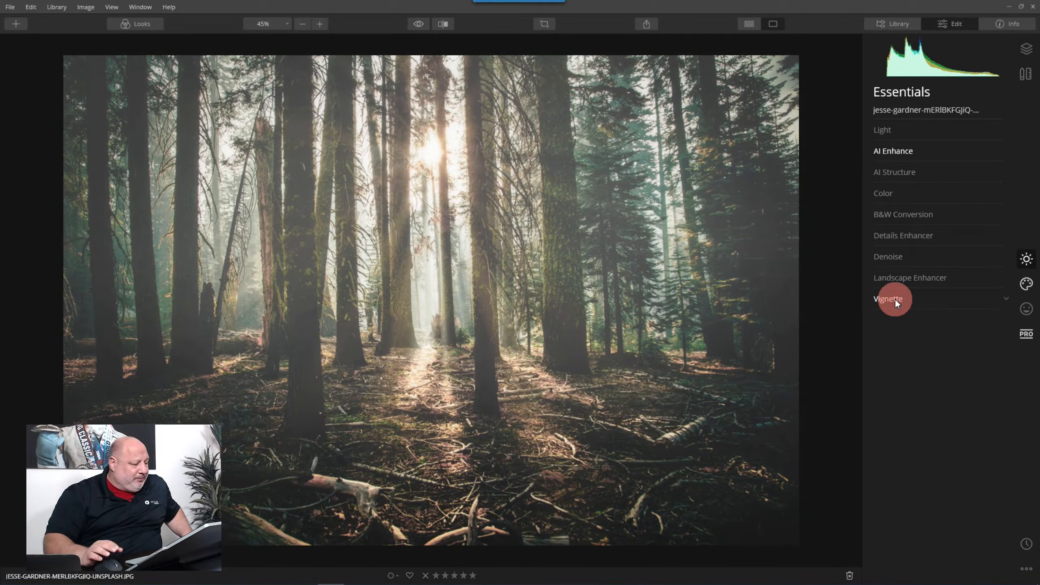
# Bring out texture with the Details Enhancer: Small Details 28, Medium Details 60 and Large Details 25
pyautogui.click(912, 242)
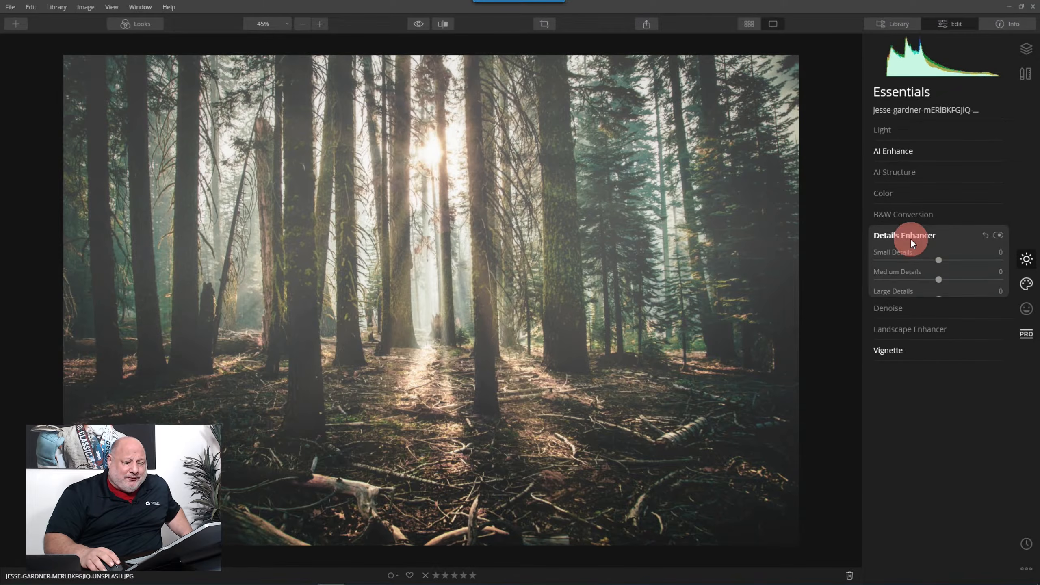
pyautogui.moveTo(981, 284); pyautogui.dragTo(956, 260)
pyautogui.click(939, 259)
pyautogui.moveTo(939, 299)
pyautogui.mouseDown()
pyautogui.moveTo(928, 300)
pyautogui.moveTo(956, 300)
pyautogui.mouseUp()
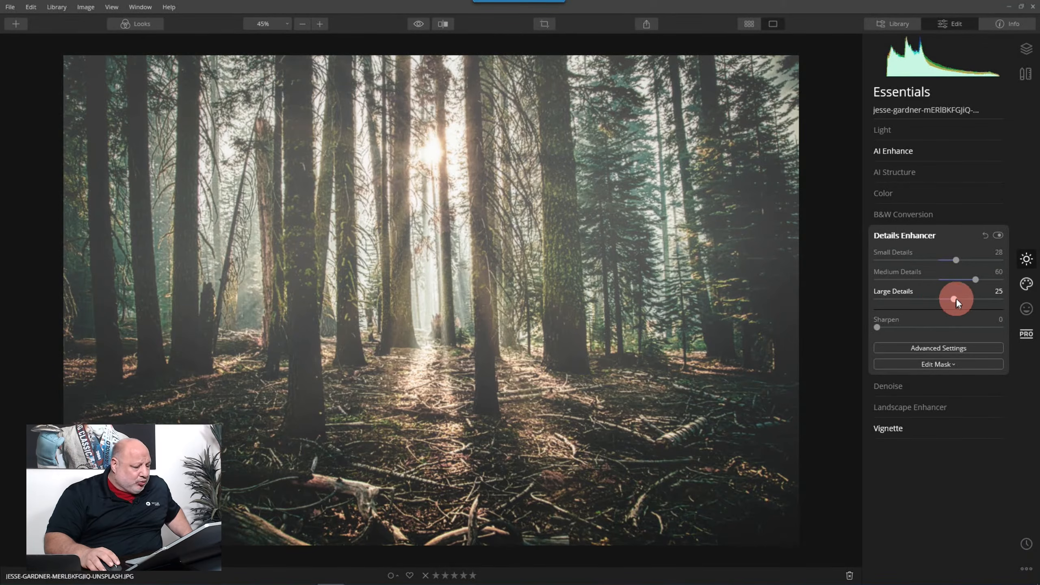
# Apply AI Structure with amount 50 and boost 32, and compare the edit with the original photo
pyautogui.click(906, 170)
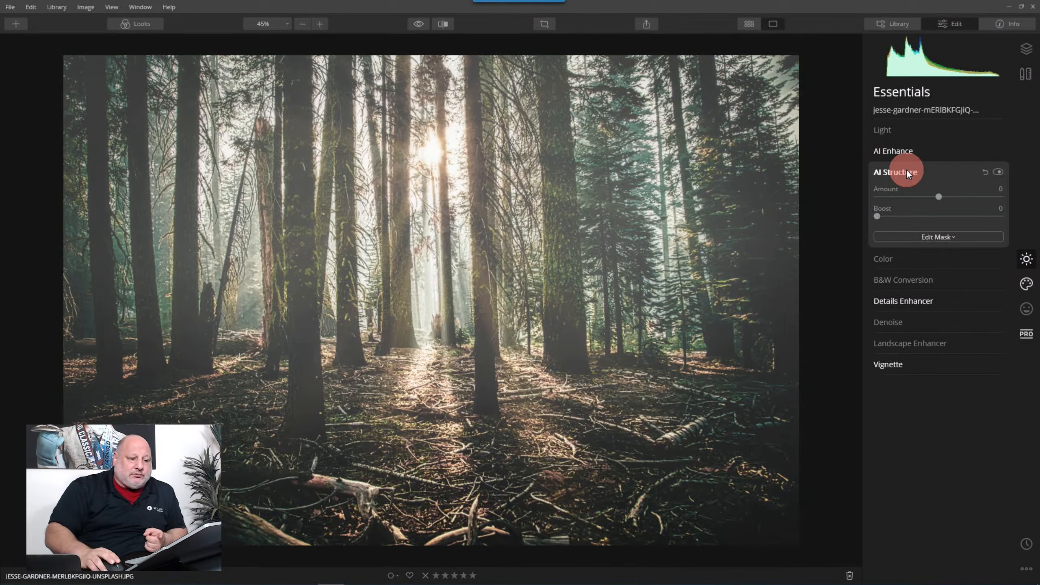
pyautogui.moveTo(943, 199); pyautogui.dragTo(976, 198)
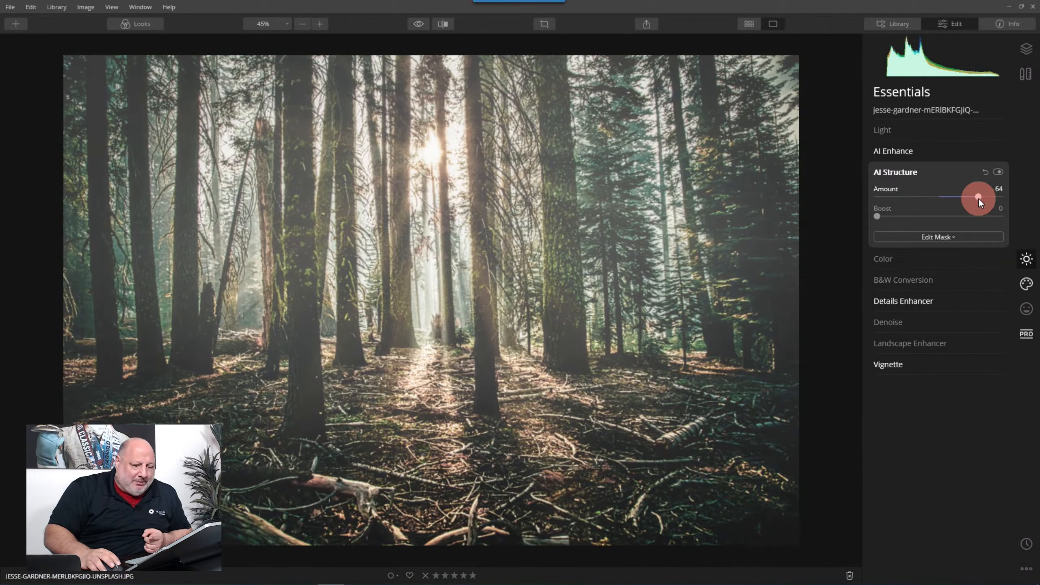
pyautogui.moveTo(878, 220); pyautogui.dragTo(916, 221)
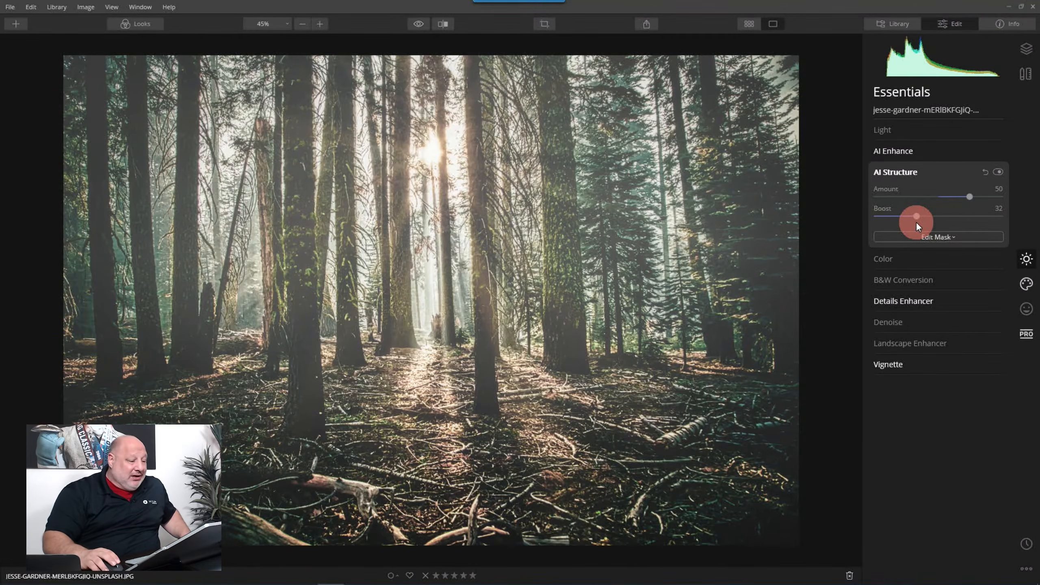
pyautogui.click(418, 23)
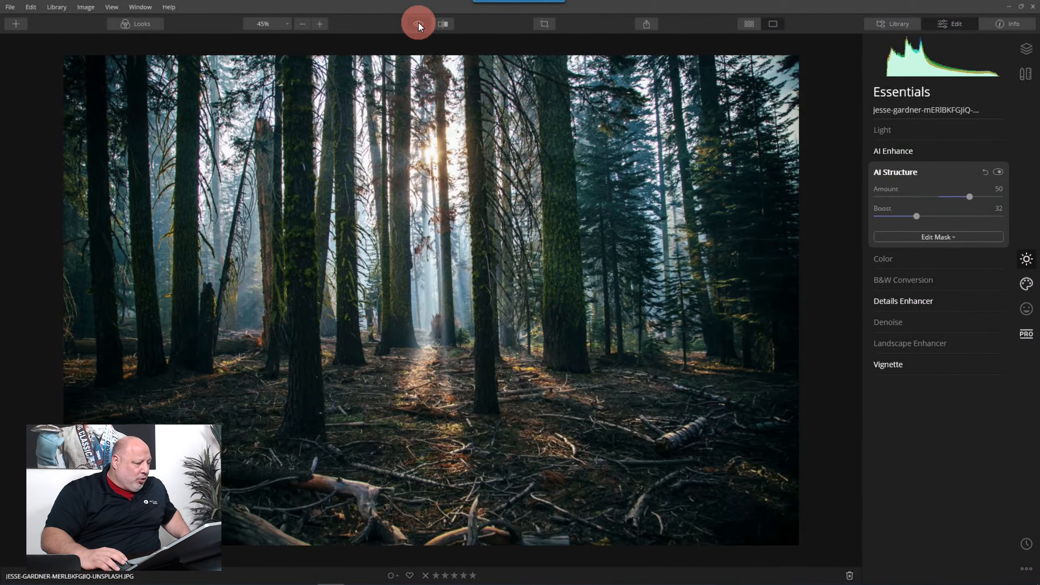
pyautogui.click(418, 23)
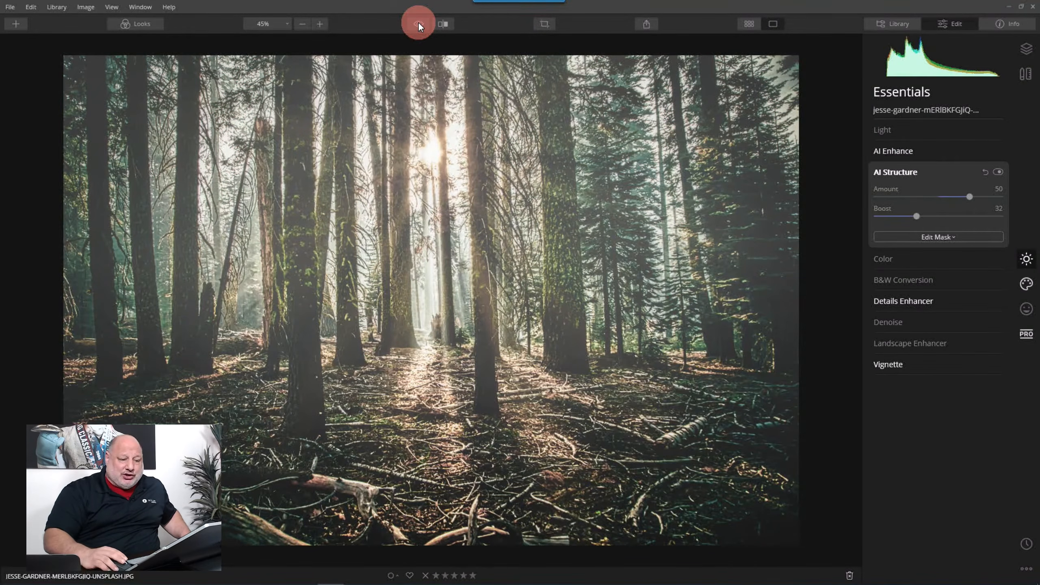
pyautogui.click(887, 172)
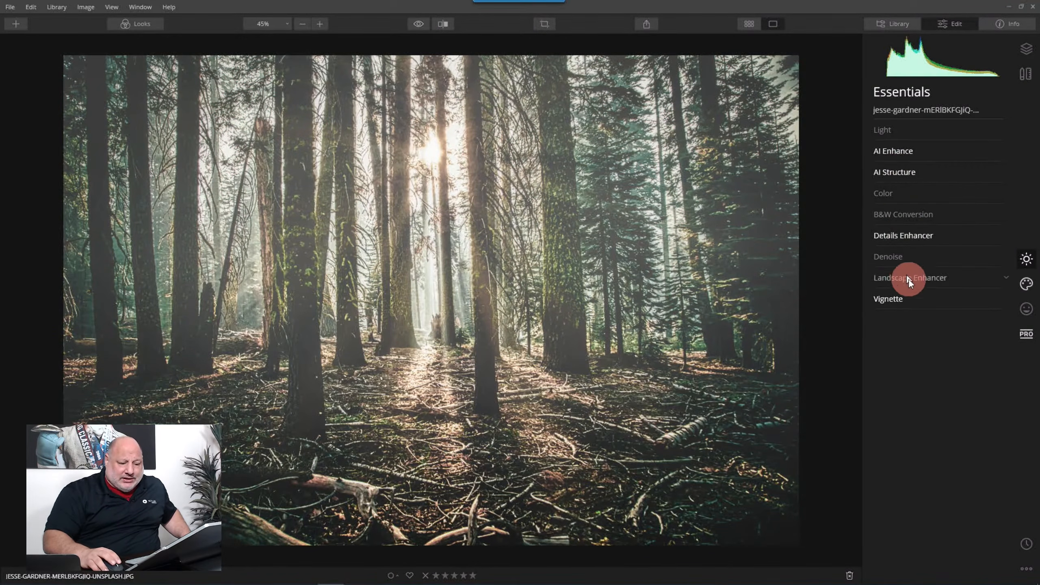
# Set the Landscape Enhancer's Golden Hour to 64
pyautogui.click(945, 278)
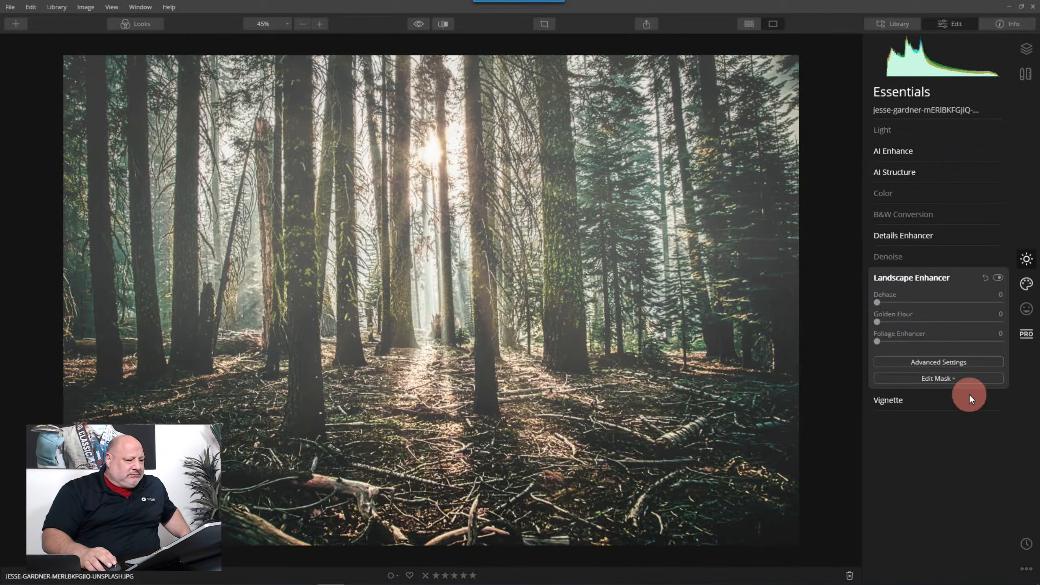
pyautogui.moveTo(880, 321); pyautogui.dragTo(933, 320)
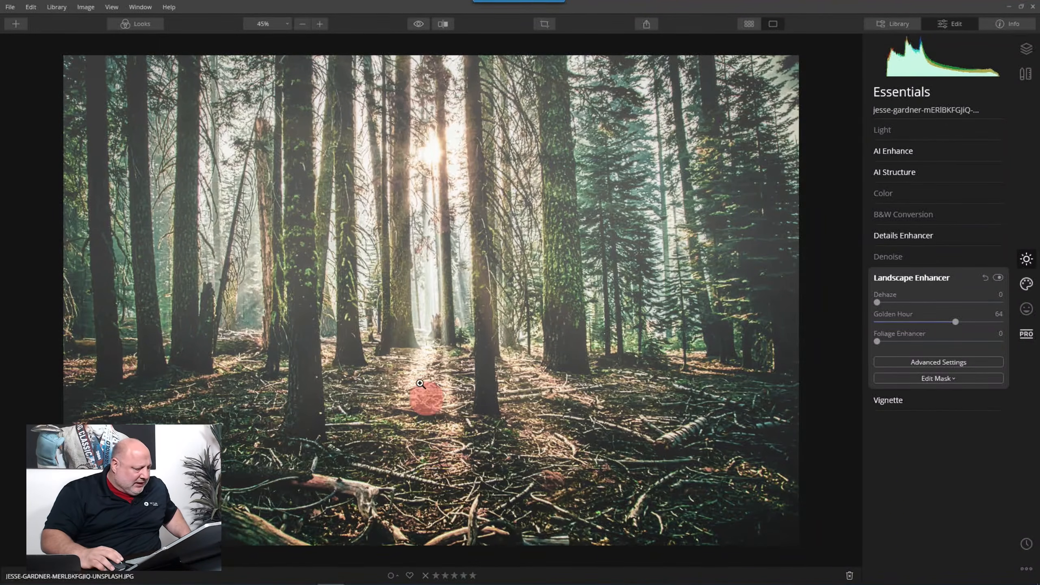
# Adjust the photo's light with Highlights at -100 and Smart Contrast at 37
pyautogui.click(906, 154)
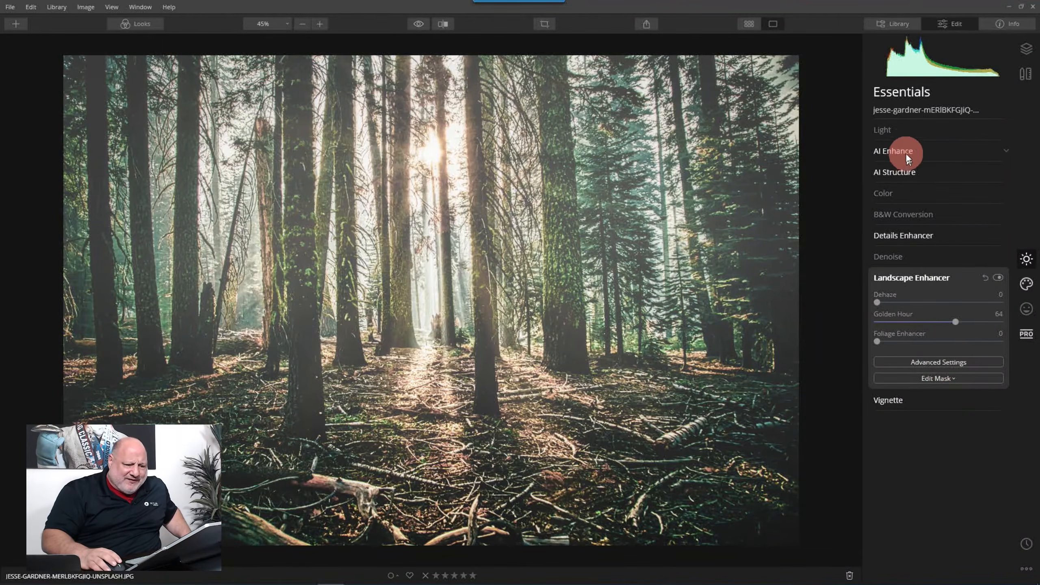
pyautogui.click(894, 131)
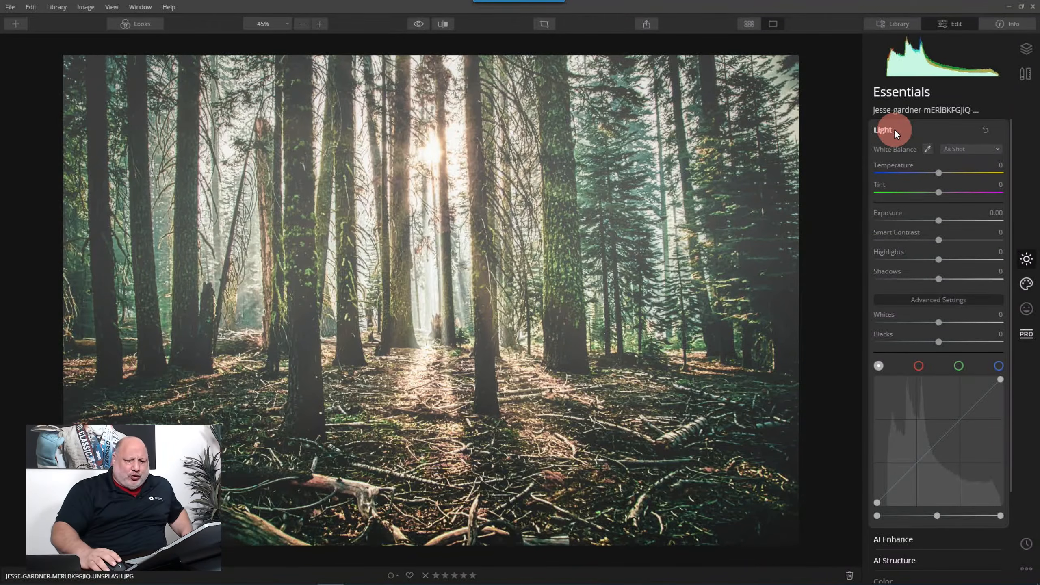
pyautogui.click(922, 251)
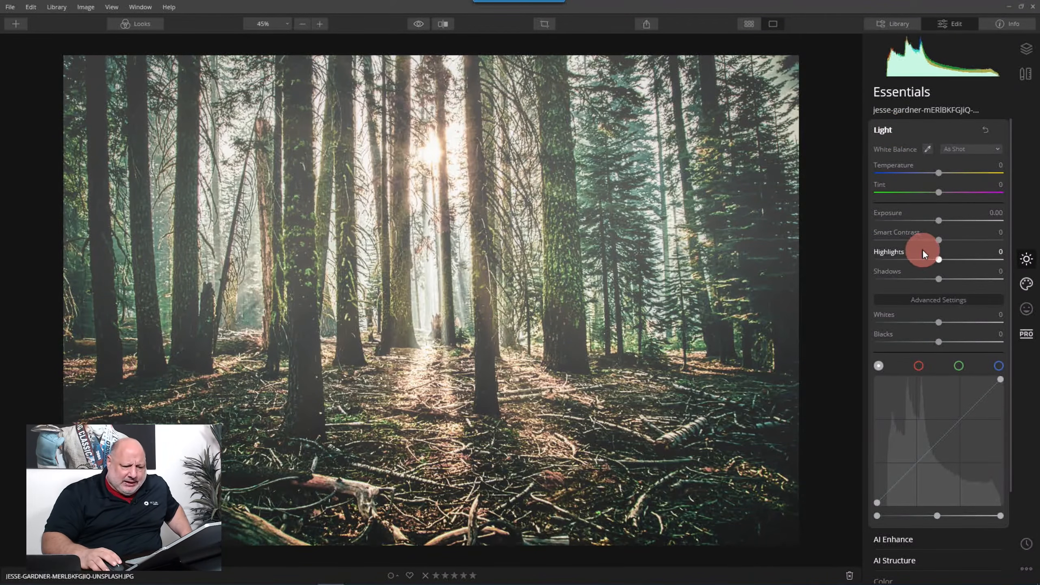
pyautogui.moveTo(936, 260); pyautogui.dragTo(964, 246)
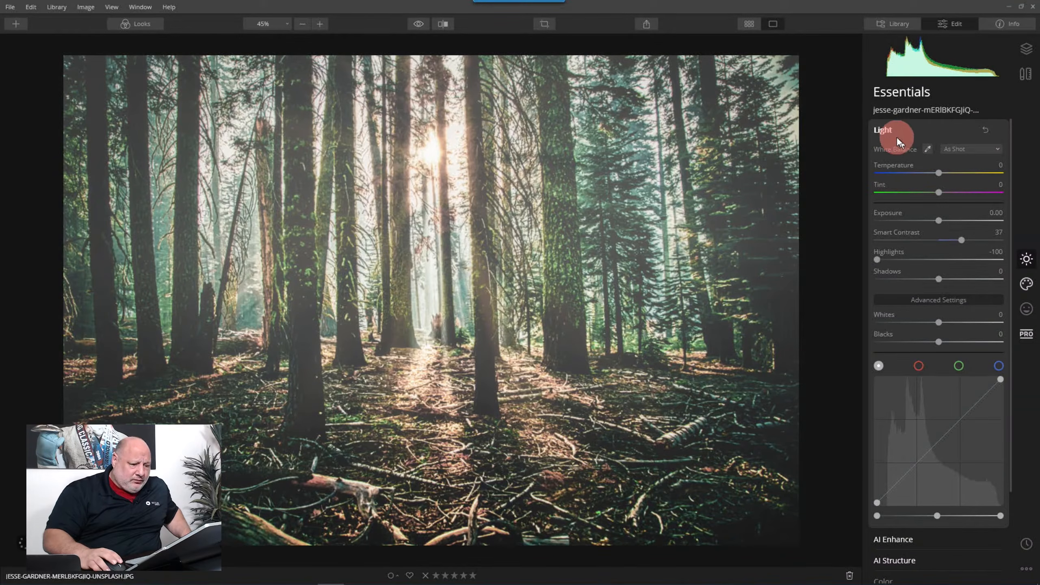
pyautogui.click(884, 129)
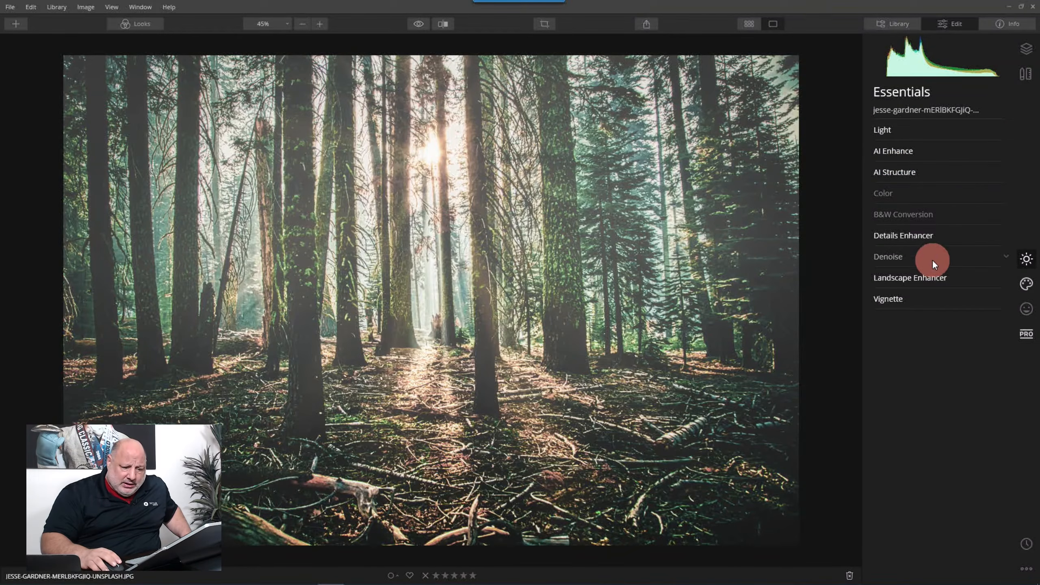
# Fine-tune the Landscape Enhancer's Golden Hour to 62 and compare the photo with the enhancer off and on
pyautogui.click(919, 278)
pyautogui.click(955, 321)
pyautogui.moveTo(957, 322)
pyautogui.mouseDown()
pyautogui.moveTo(873, 327)
pyautogui.moveTo(956, 322)
pyautogui.mouseUp()
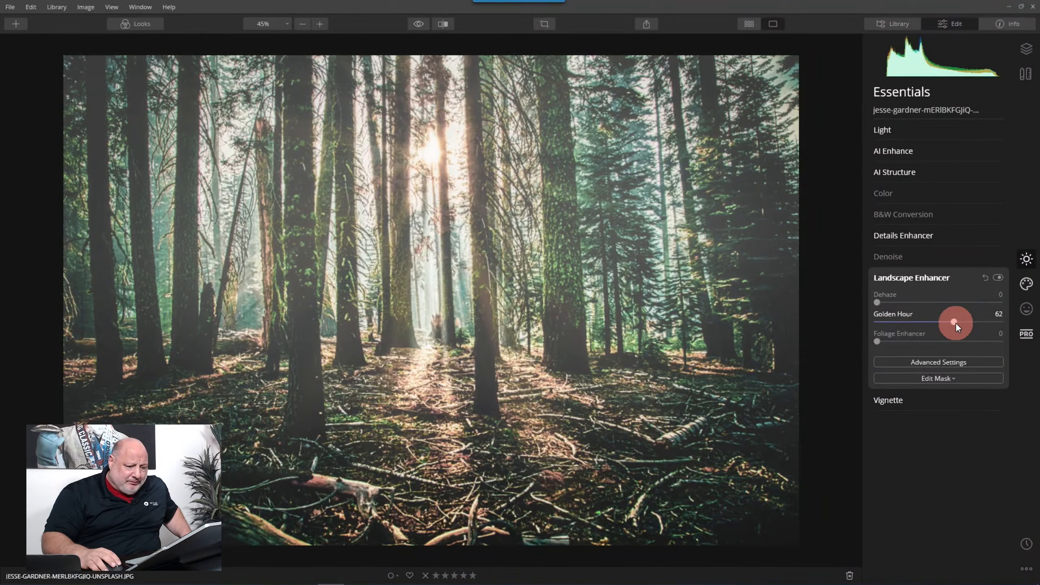
pyautogui.click(998, 278)
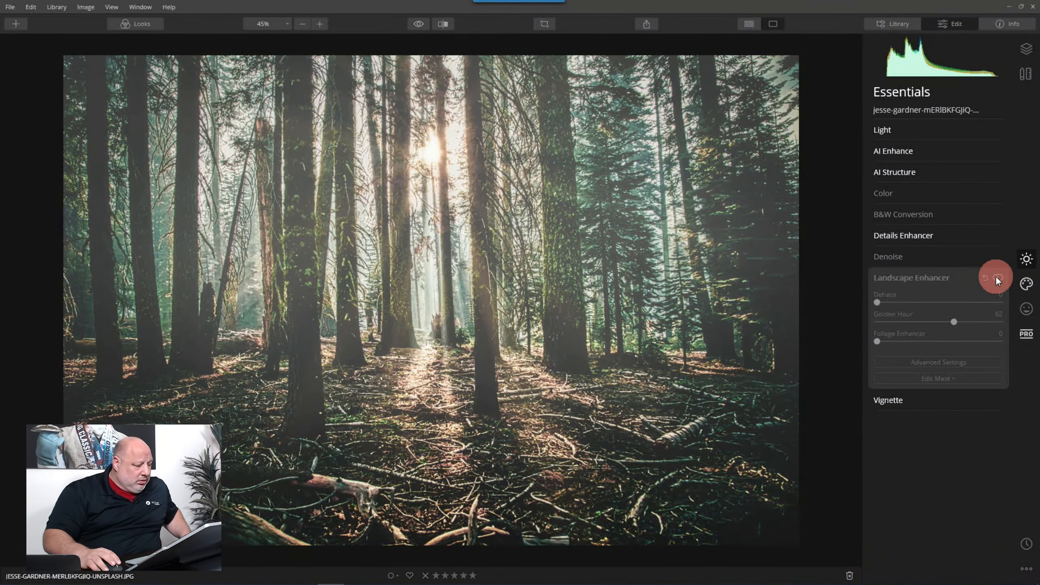
pyautogui.click(997, 278)
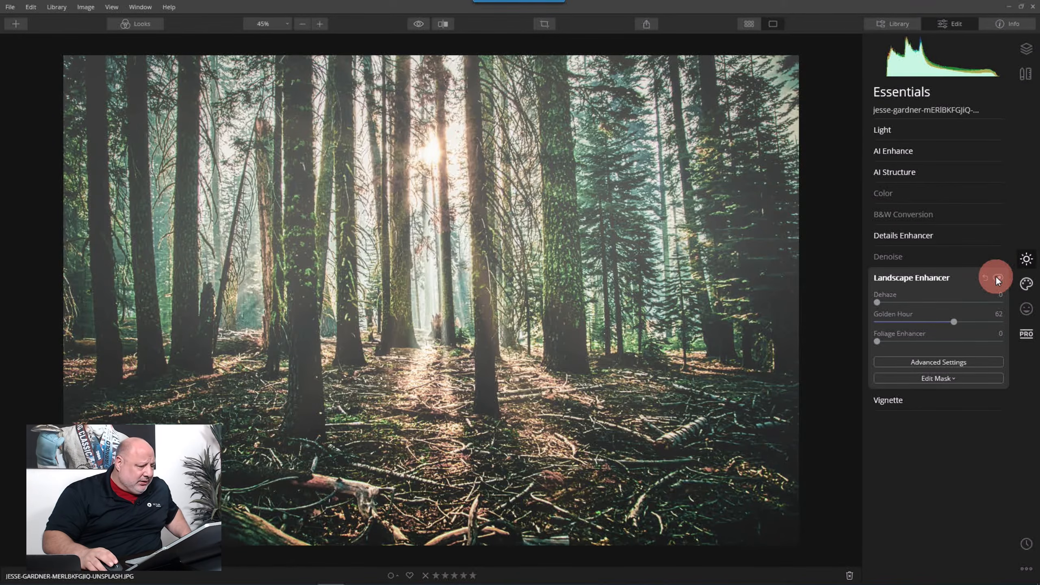
# Warm the white balance with Temperature 17 and compare the finished edit with the original photo
pyautogui.click(897, 130)
pyautogui.moveTo(939, 173); pyautogui.dragTo(946, 176)
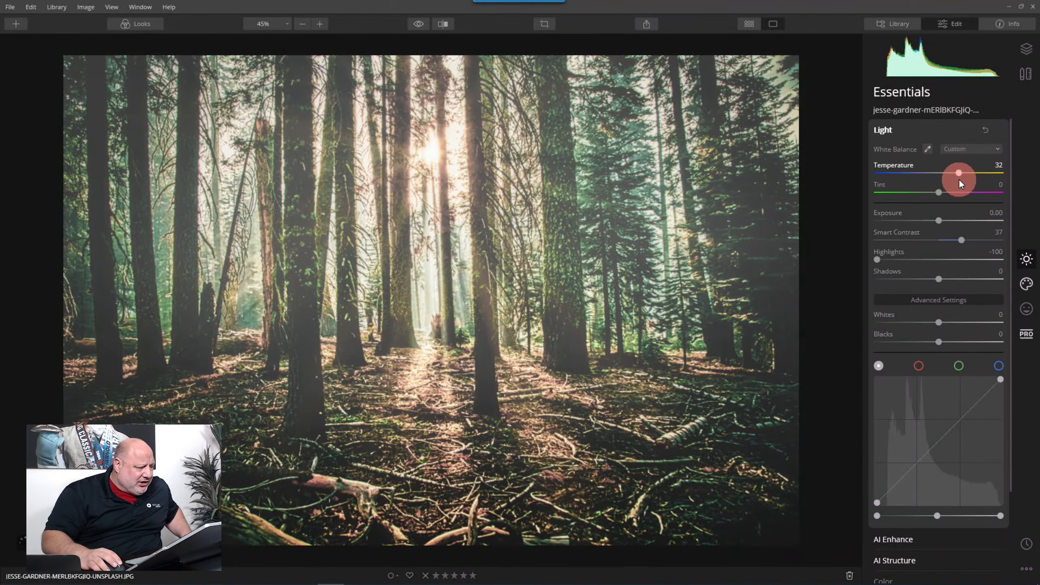
pyautogui.moveTo(959, 179); pyautogui.dragTo(951, 185)
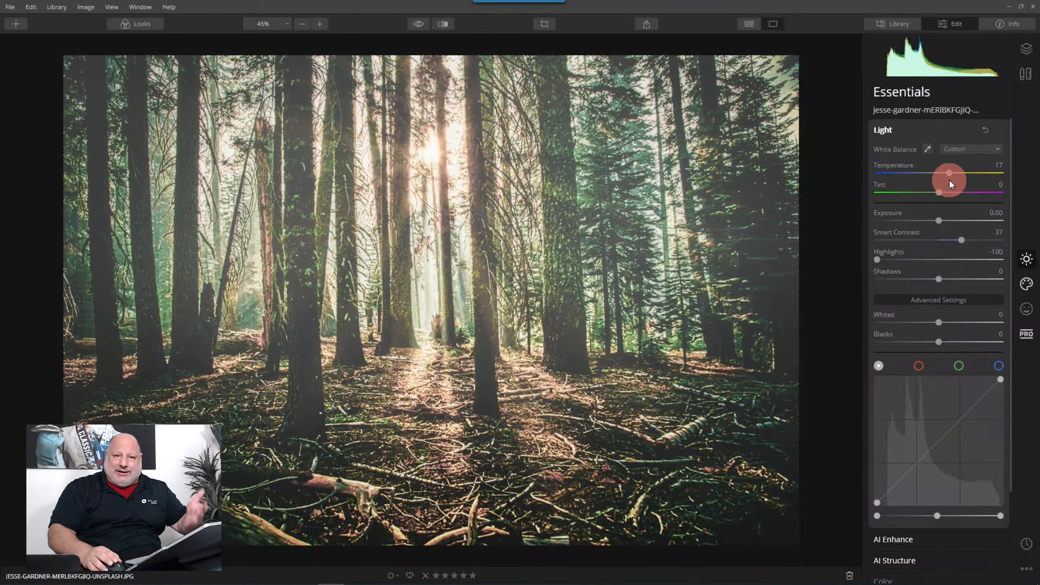
pyautogui.click(419, 24)
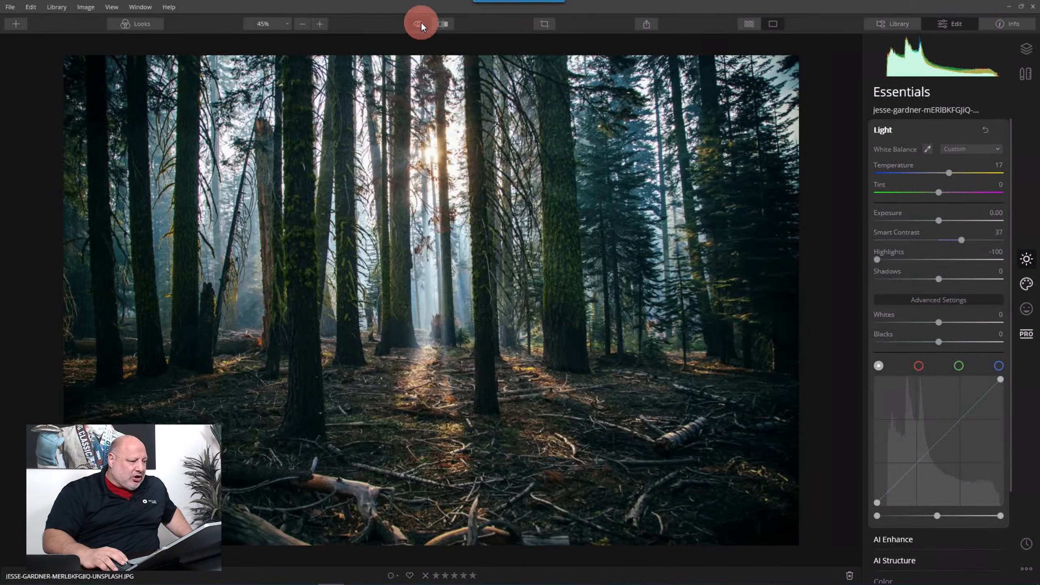
pyautogui.click(420, 23)
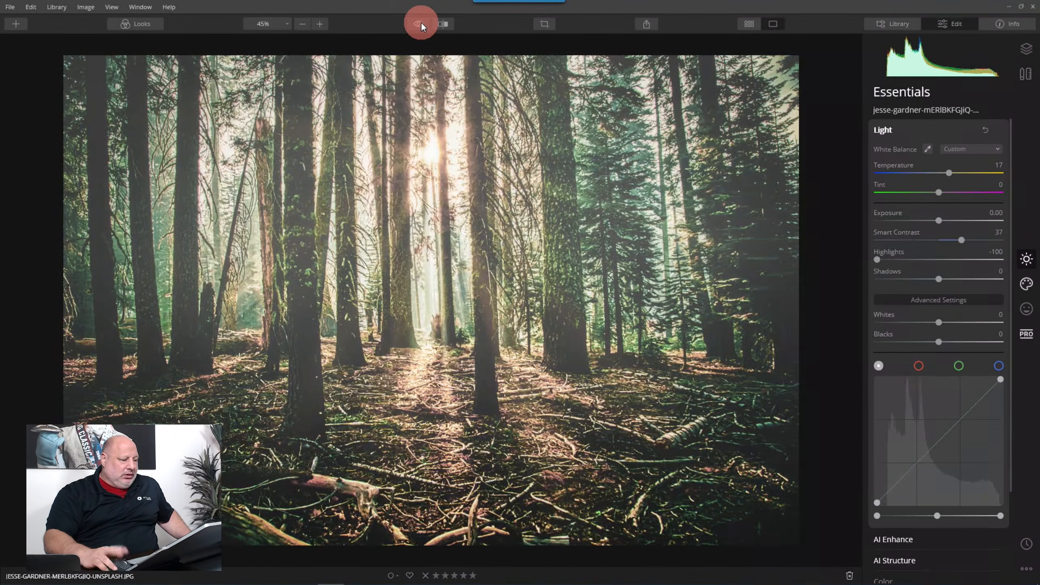